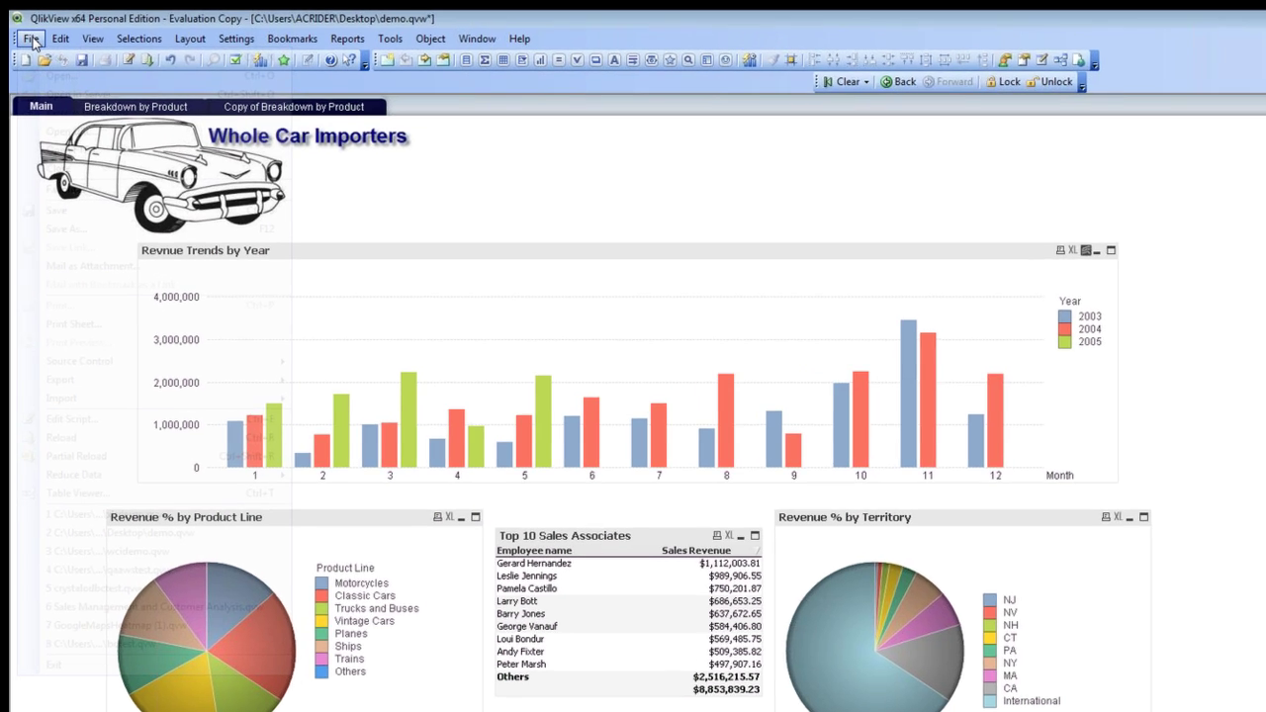
- Open the car importers document's load script through File > Edit Script
left_click(29, 36)
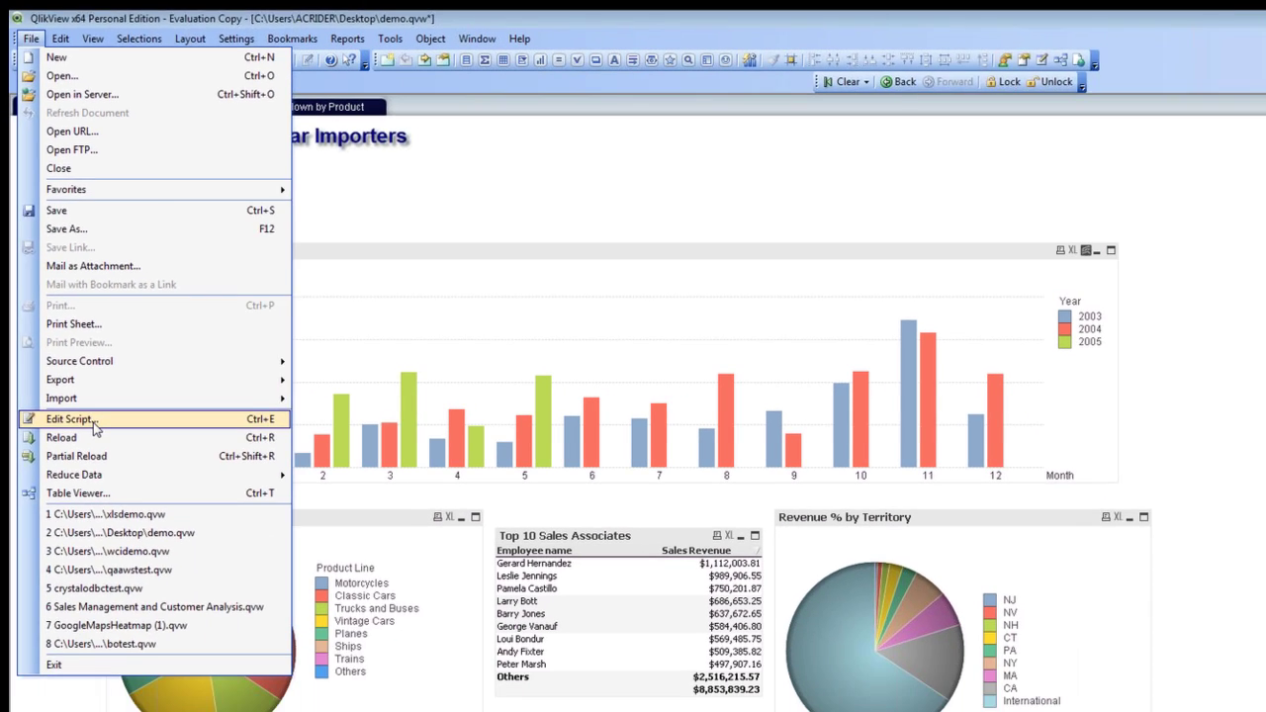
left_click(94, 421)
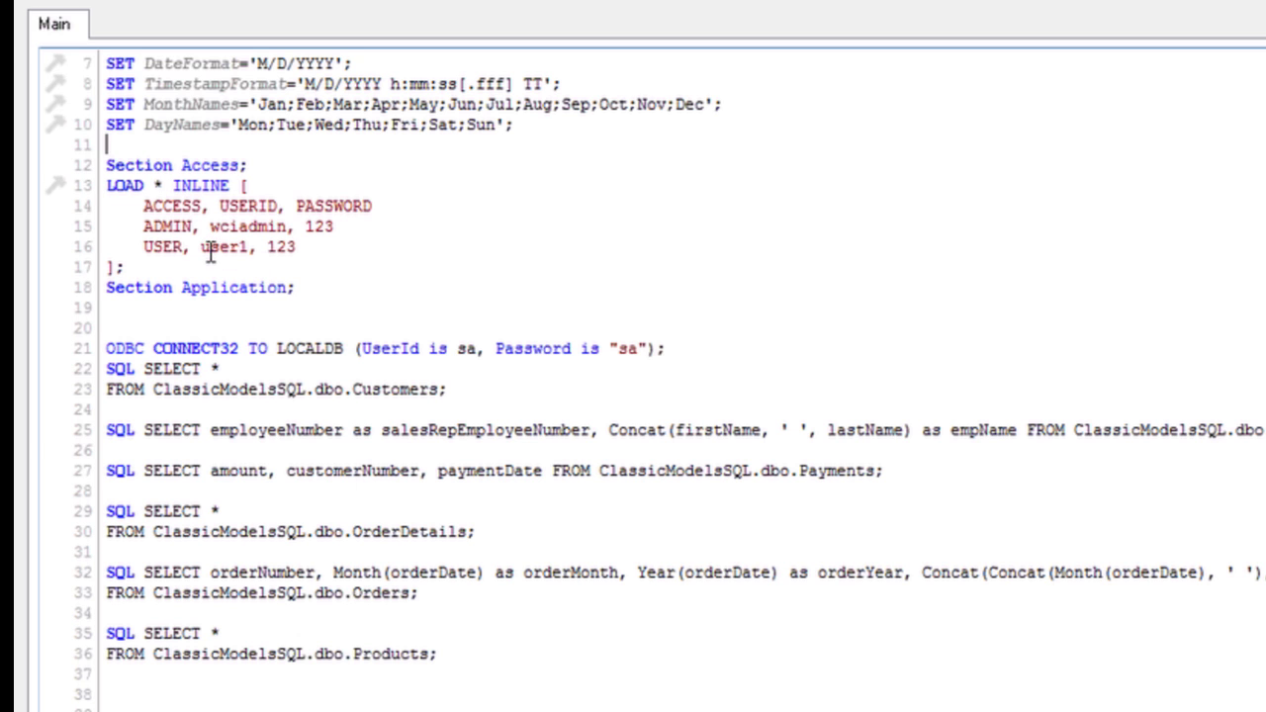
- Delete lines 12–18 of the script, from Section Access through Section Application
left_click_drag(326, 287, 106, 287)
left_click_drag(187, 257, 107, 165)
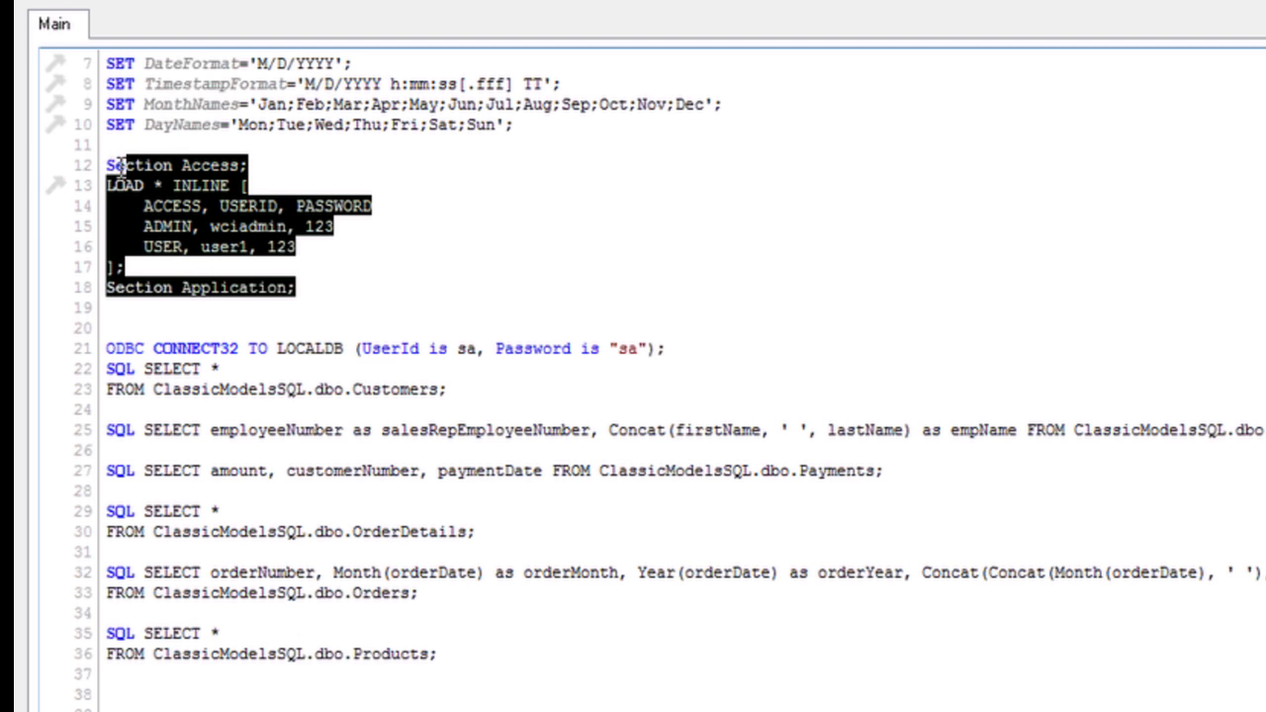
key("Delete")
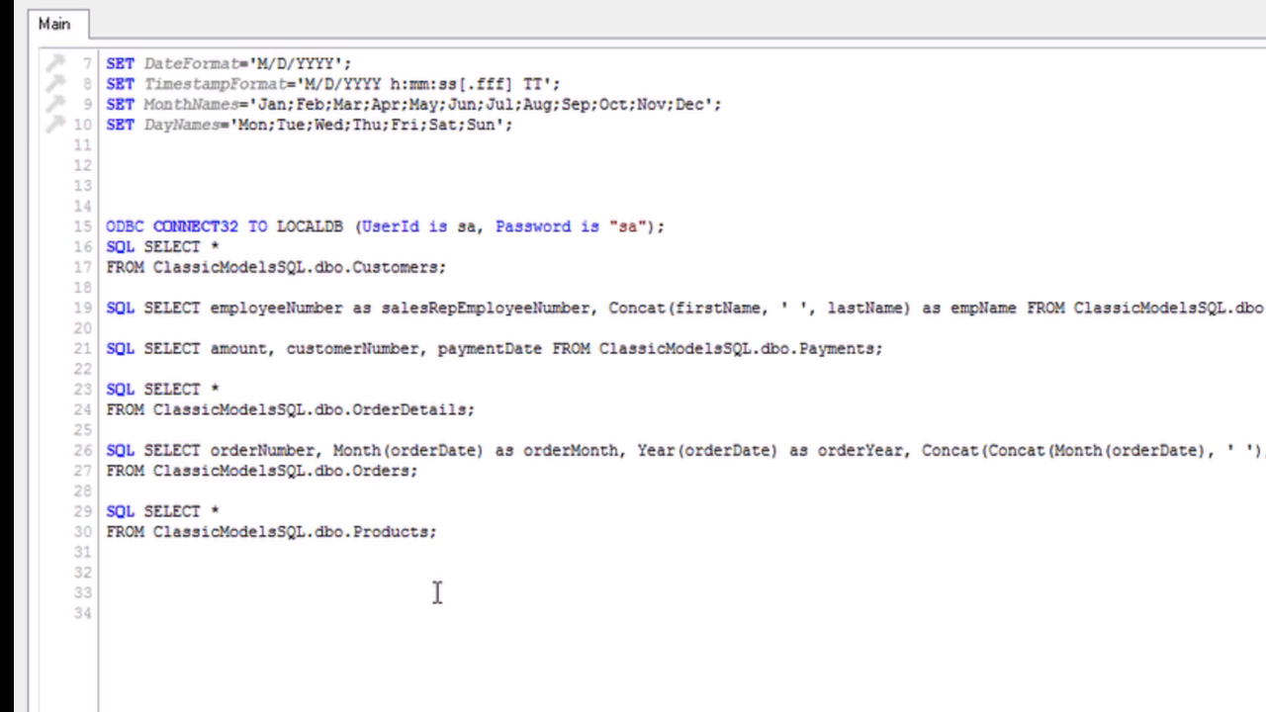
- Delete the ODBC connection line and all SQL SELECT statements on lines 13–30
left_click_drag(461, 545, 110, 203)
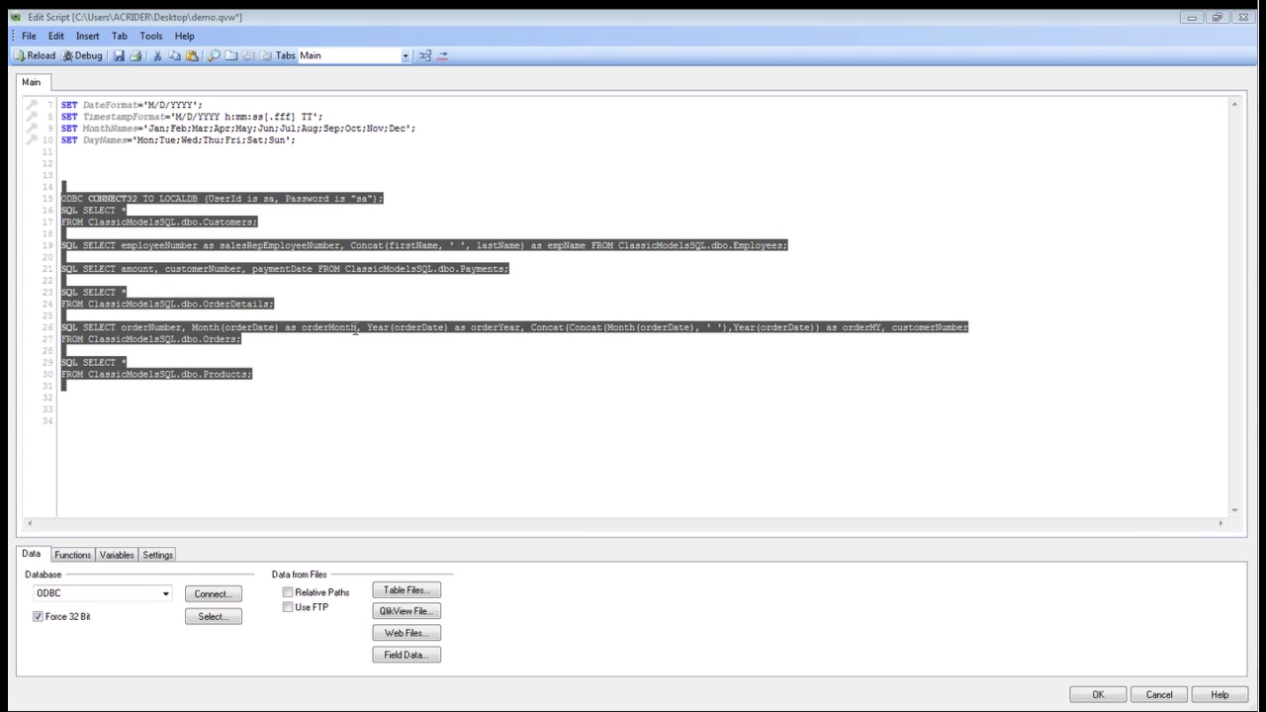
left_click(325, 378)
left_click_drag(324, 378, 61, 174)
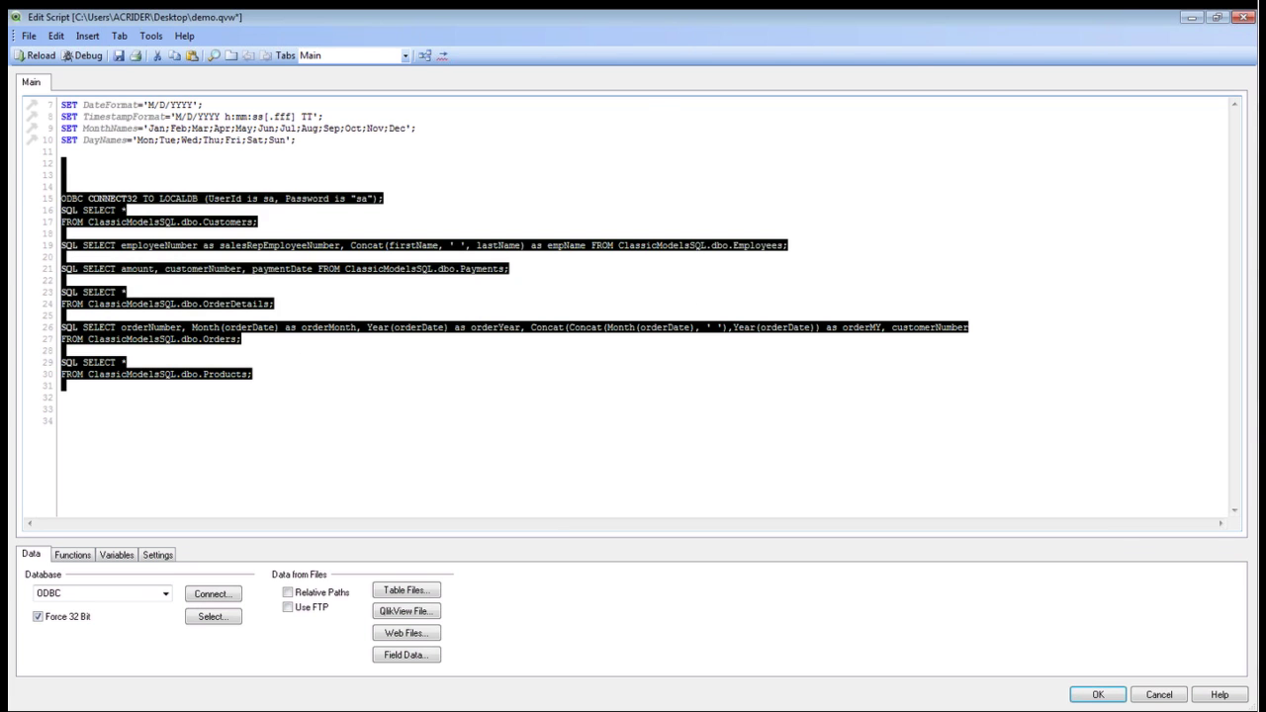
key("Delete")
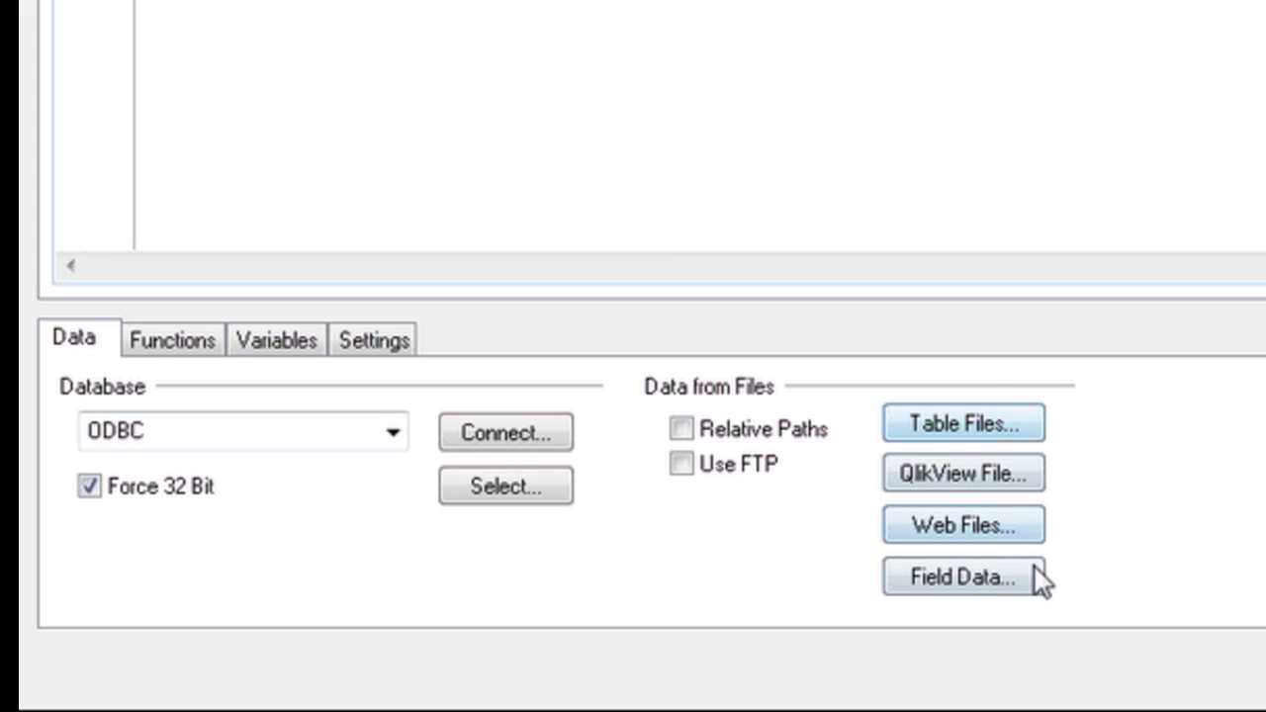
- Keep ODBC as the database type and bring up the data source connection window
left_click(394, 433)
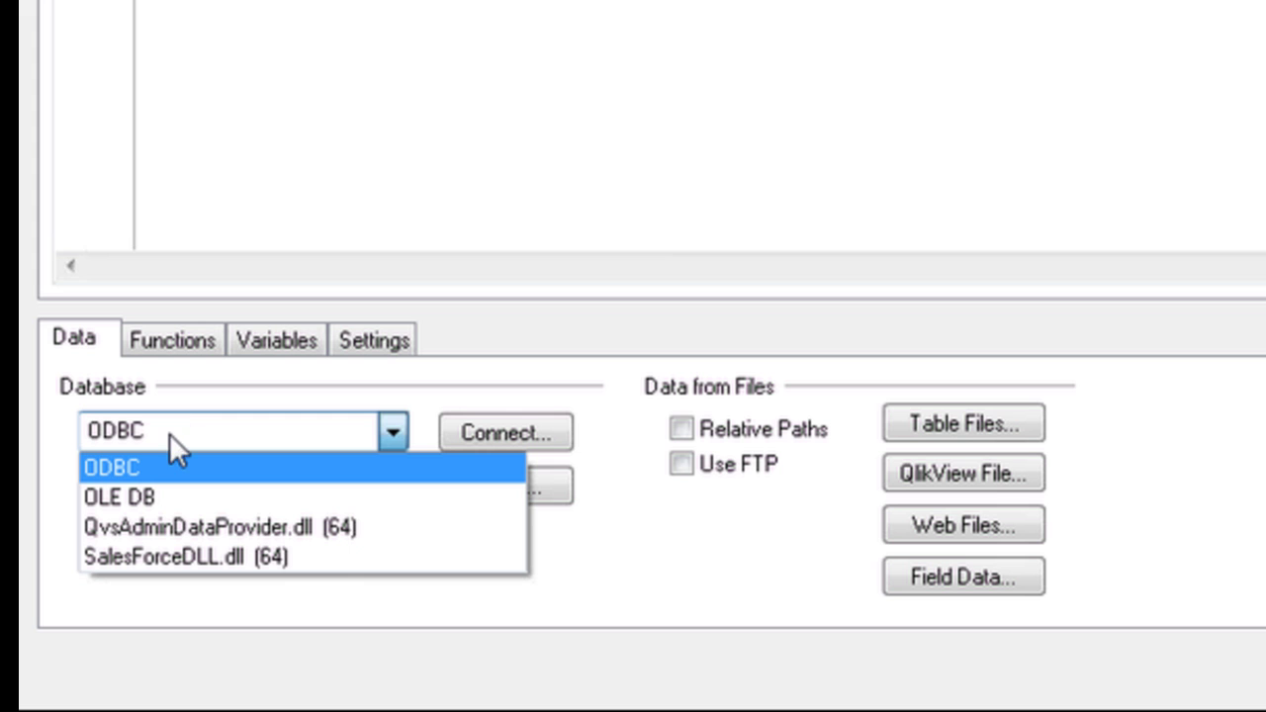
left_click(164, 466)
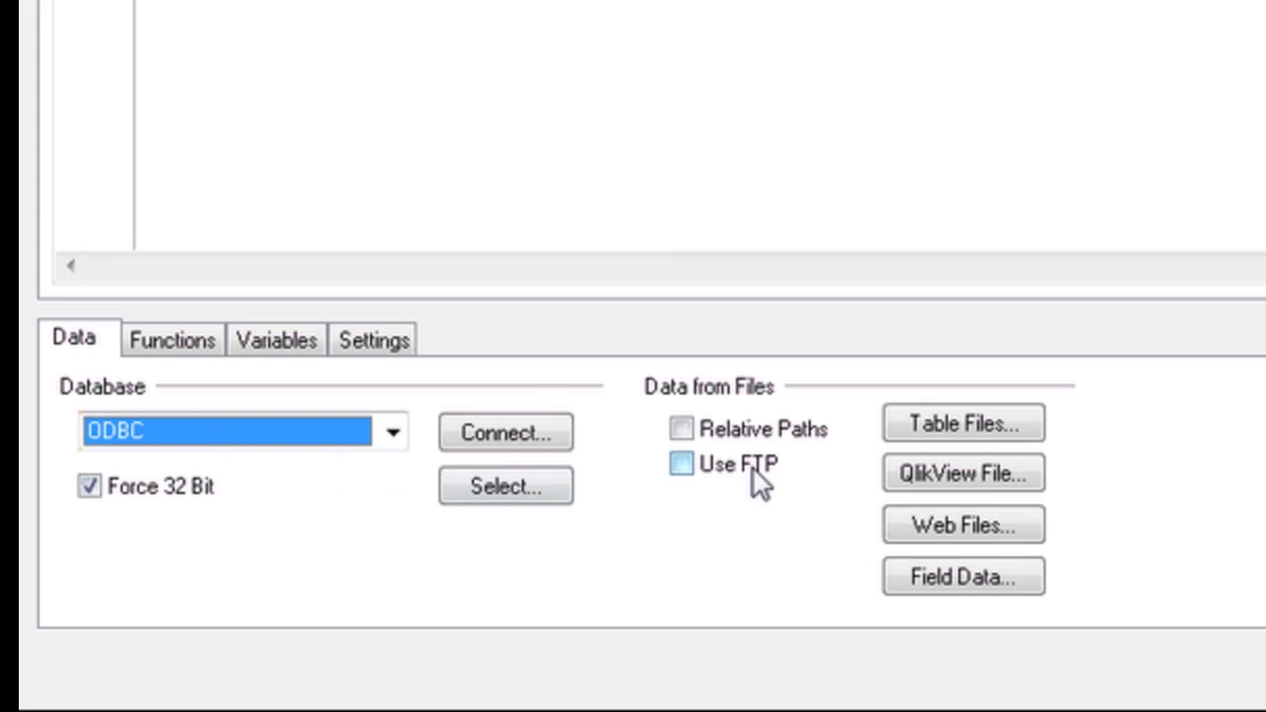
left_click(520, 435)
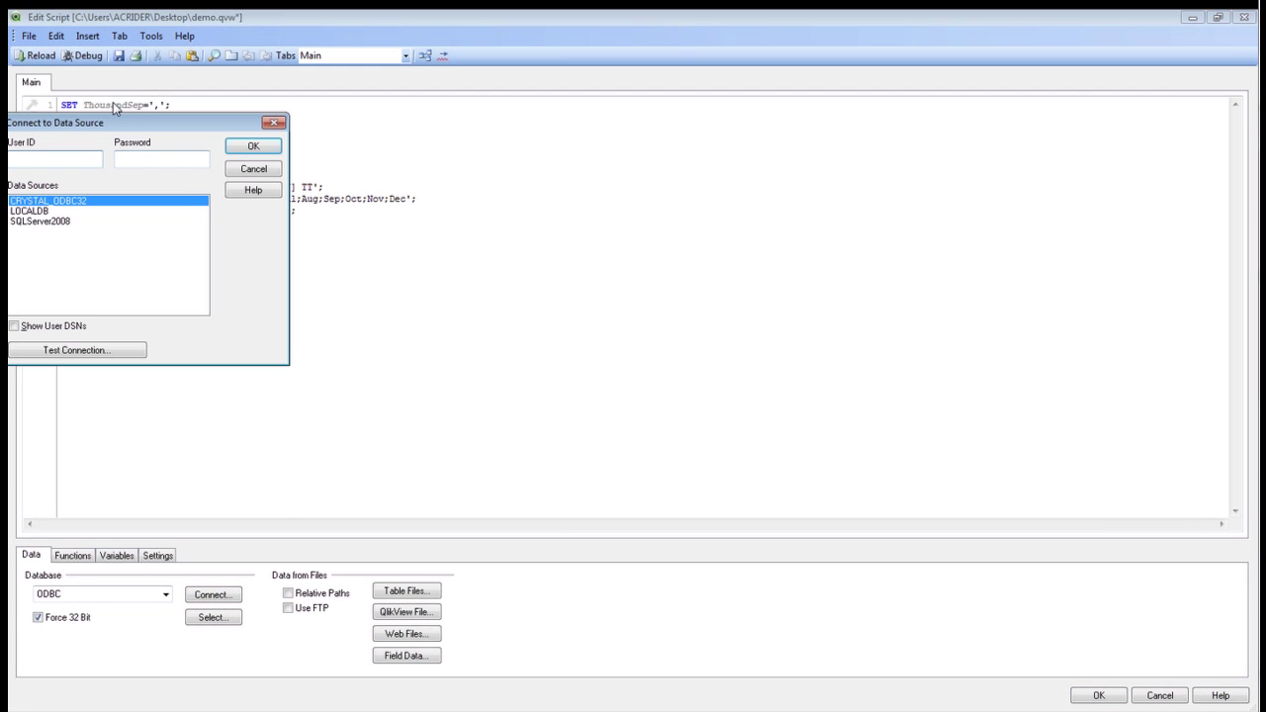
- Choose LOCALDB as the ODBC data source and enter the user ID and password
left_click_drag(108, 123, 369, 144)
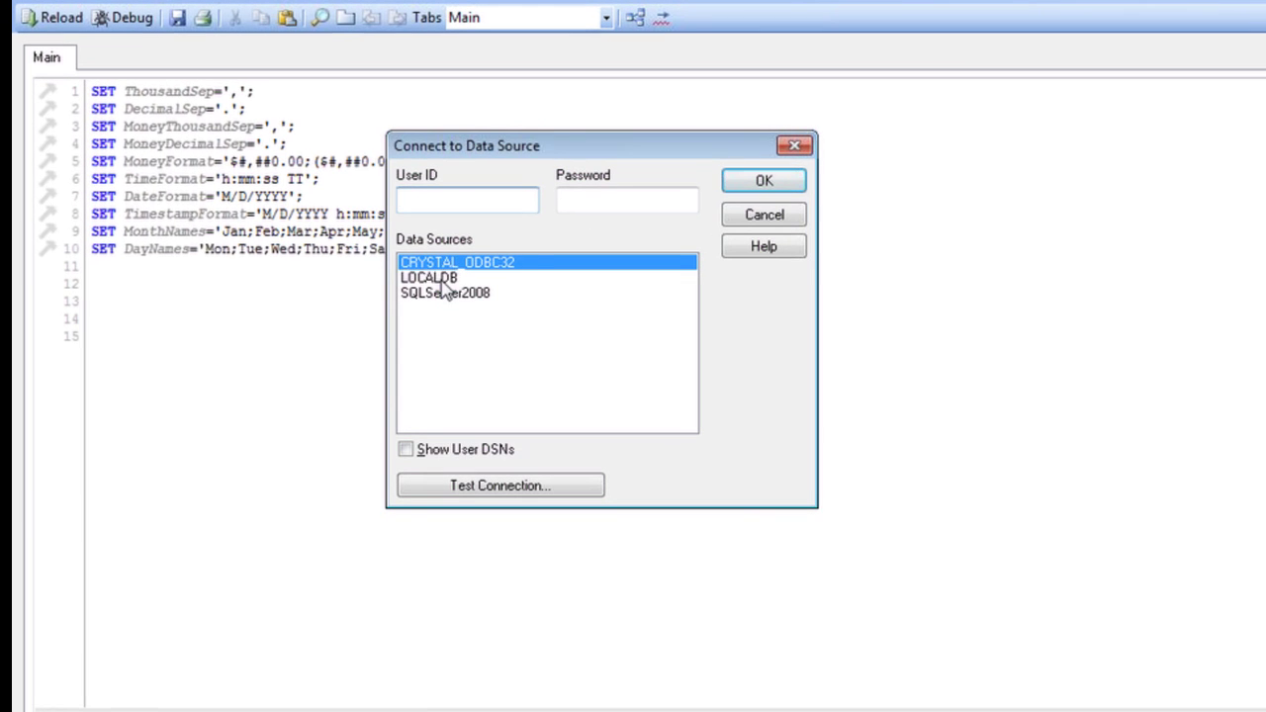
left_click(444, 282)
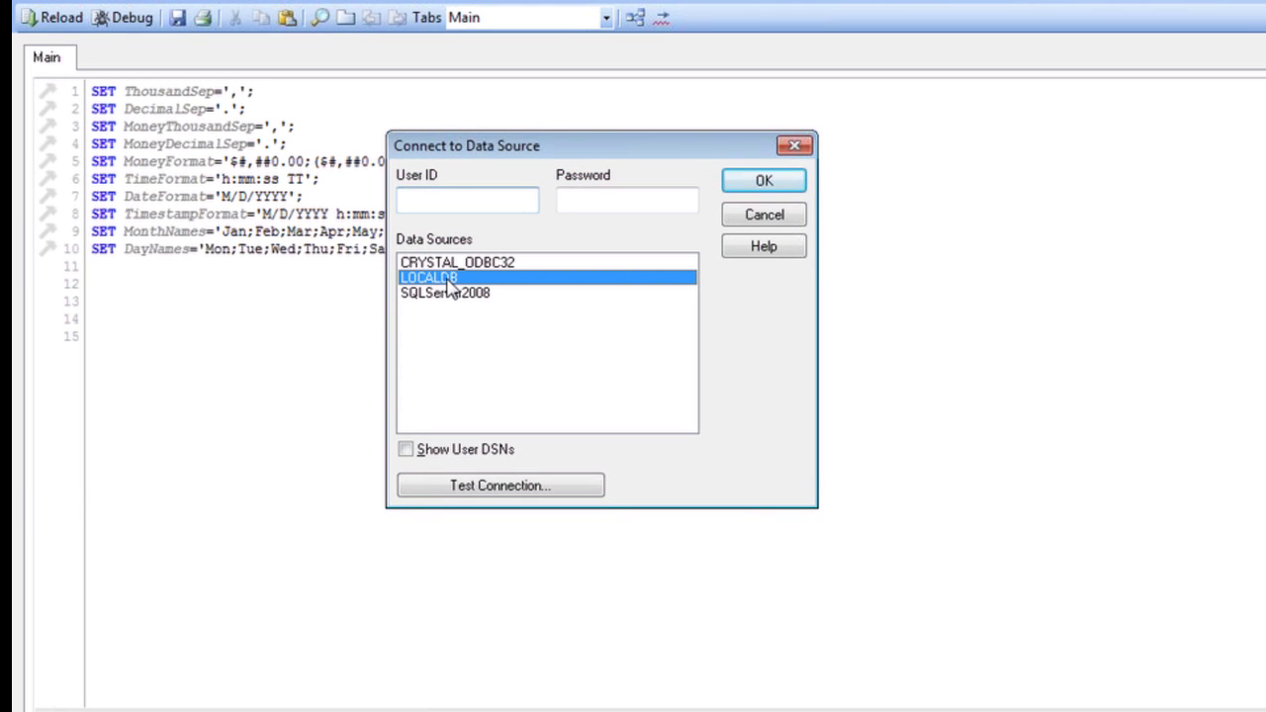
left_click(461, 202)
type("sa")
key("Tab")
type("••")
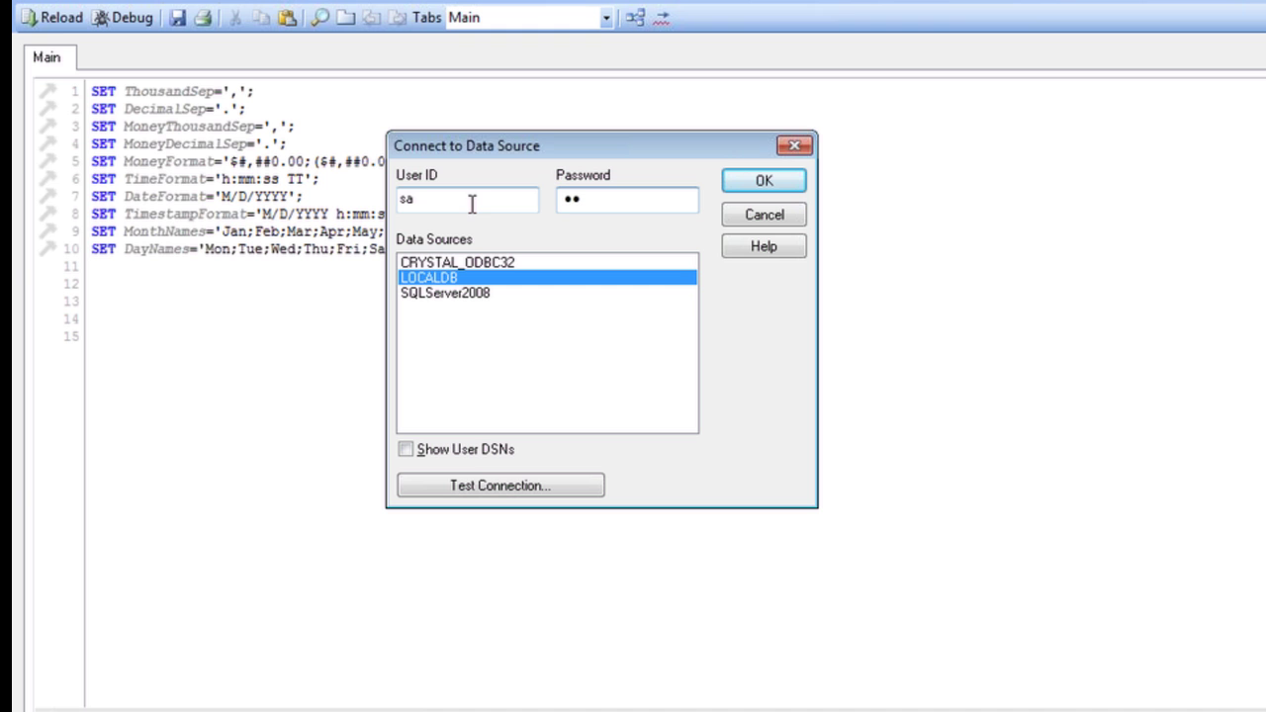
- Test the LOCALDB connection successfully and insert the ODBC CONNECT32 statement
left_click(497, 491)
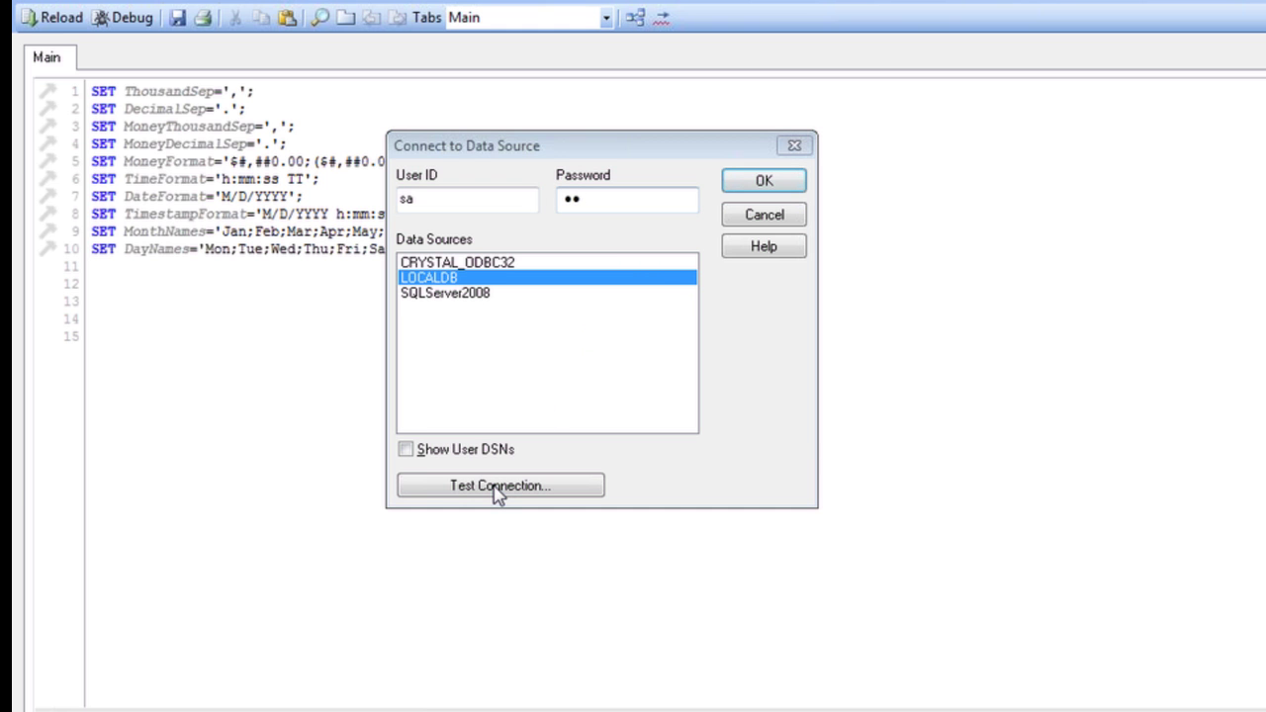
left_click_drag(610, 181, 1228, 149)
left_click(1265, 518)
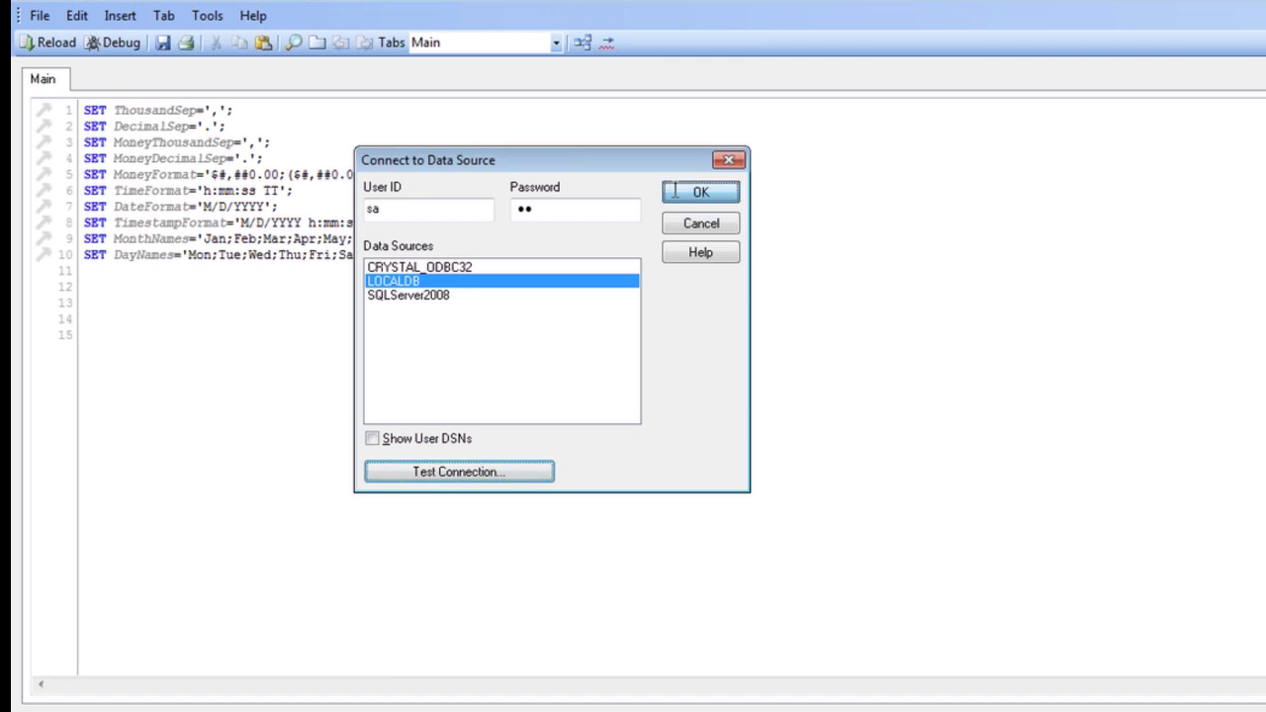
left_click(673, 191)
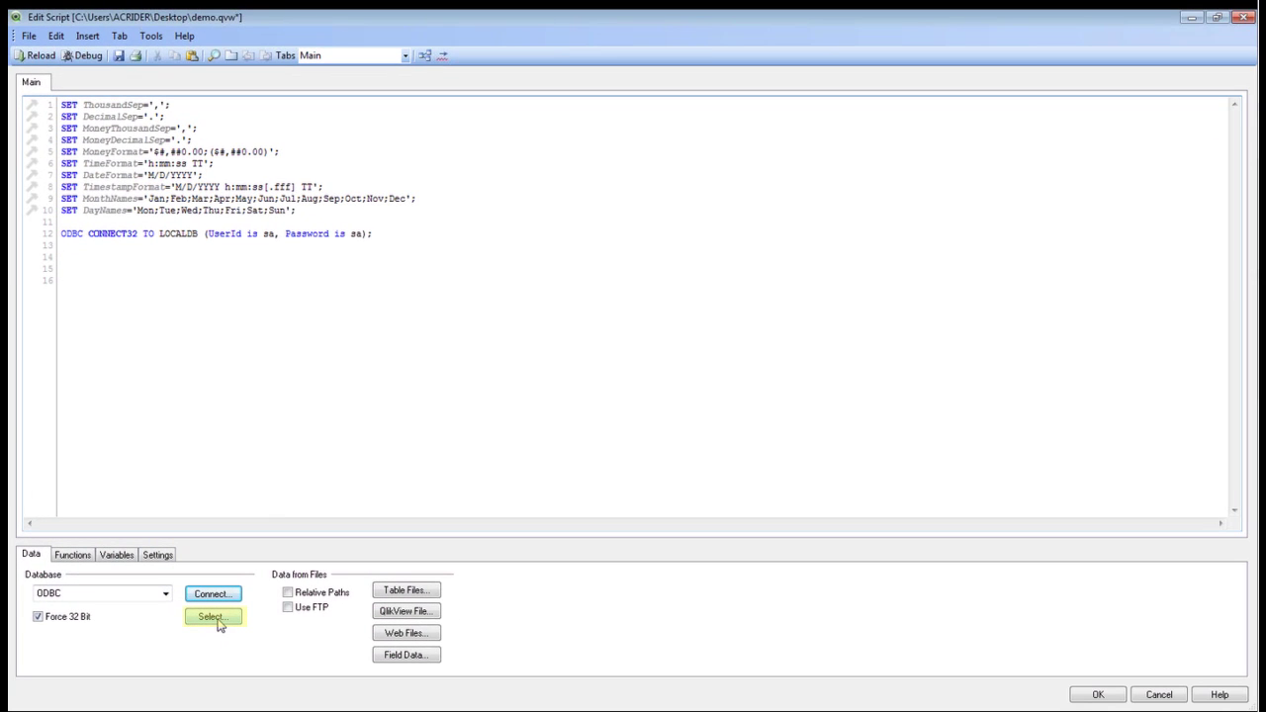
- Insert SQL SELECT * FROM ClassicModelsSQL.dbo.Customers using database ClassicModelsSQL, owner dbo, table Customers
left_click(217, 621)
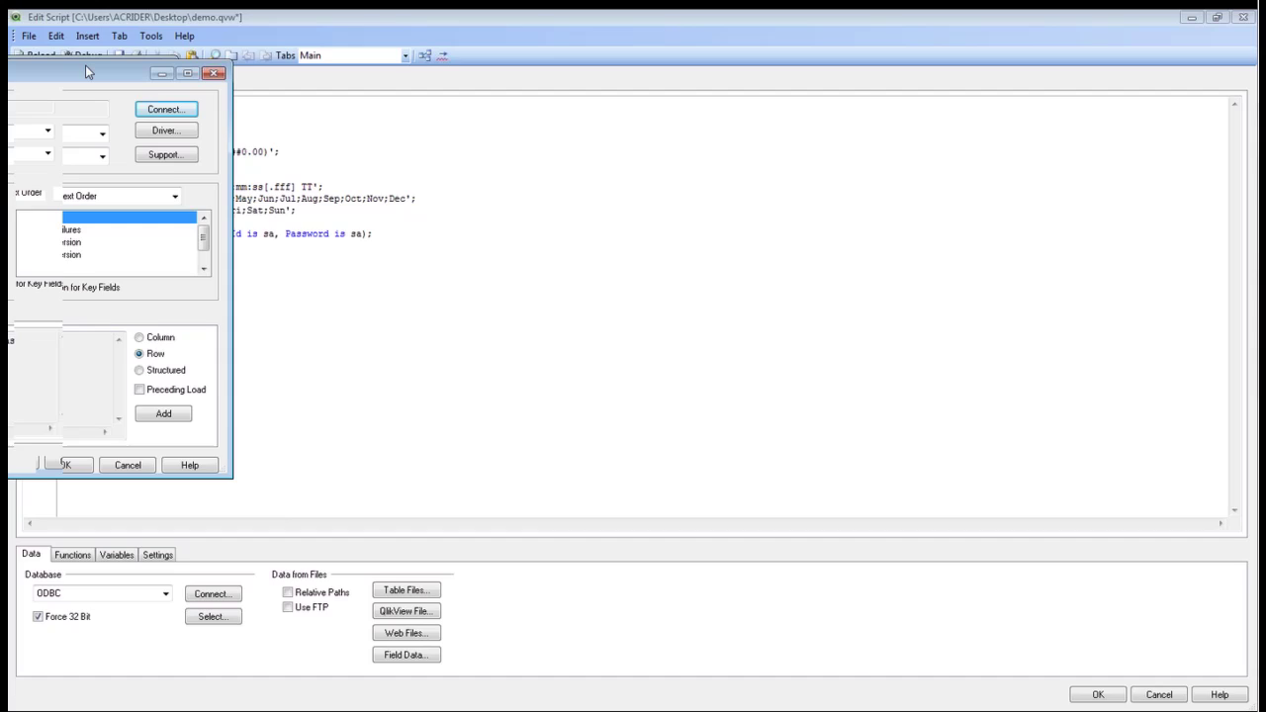
left_click_drag(187, 59, 499, 97)
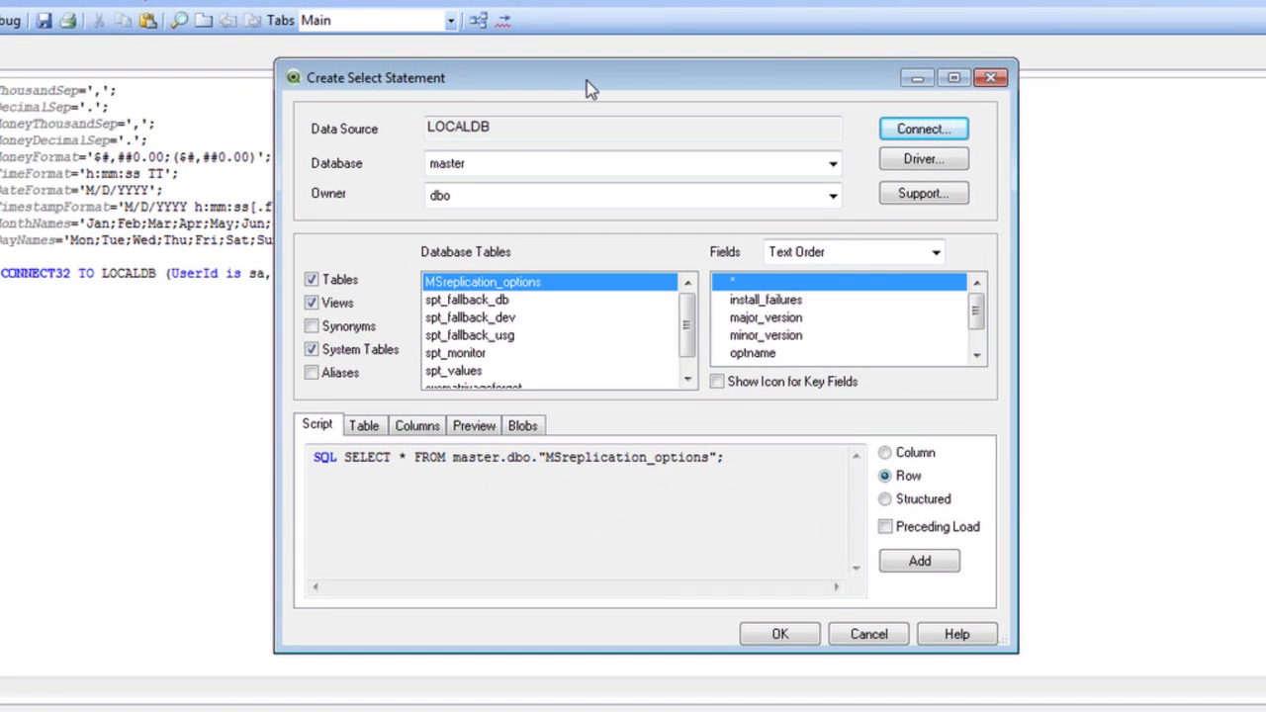
left_click_drag(586, 80, 587, 79)
left_click(831, 163)
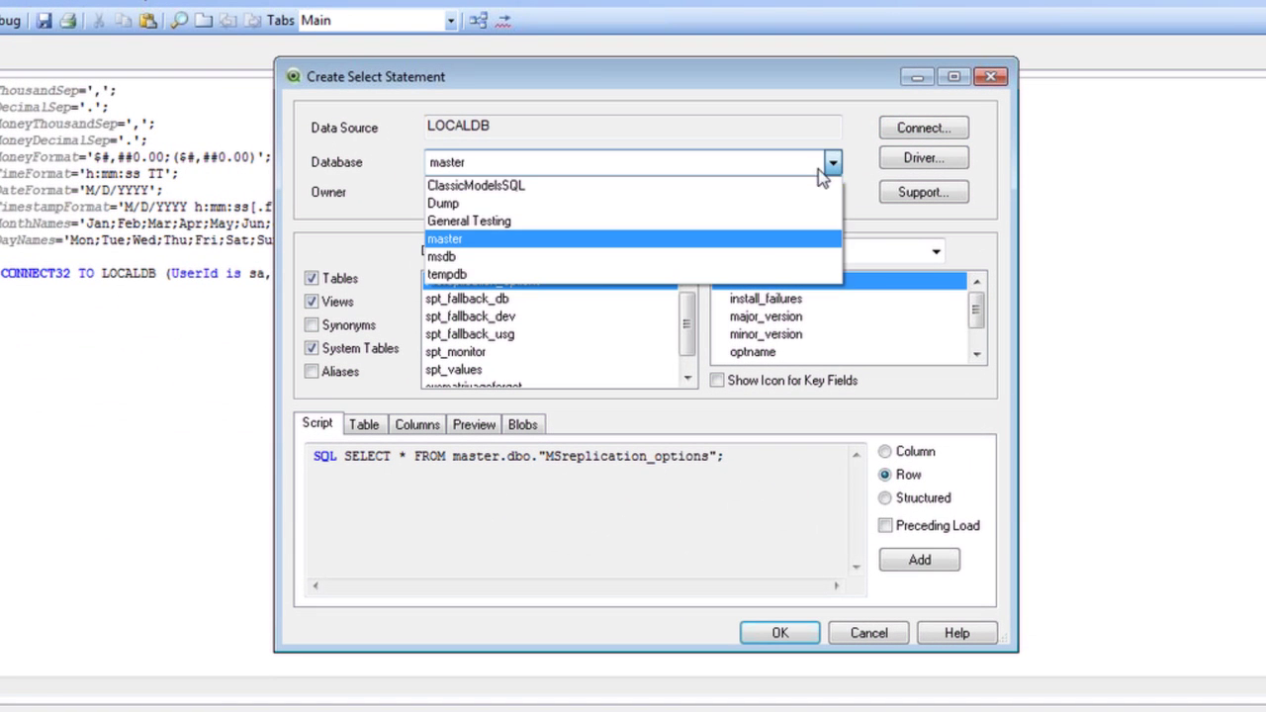
left_click(554, 184)
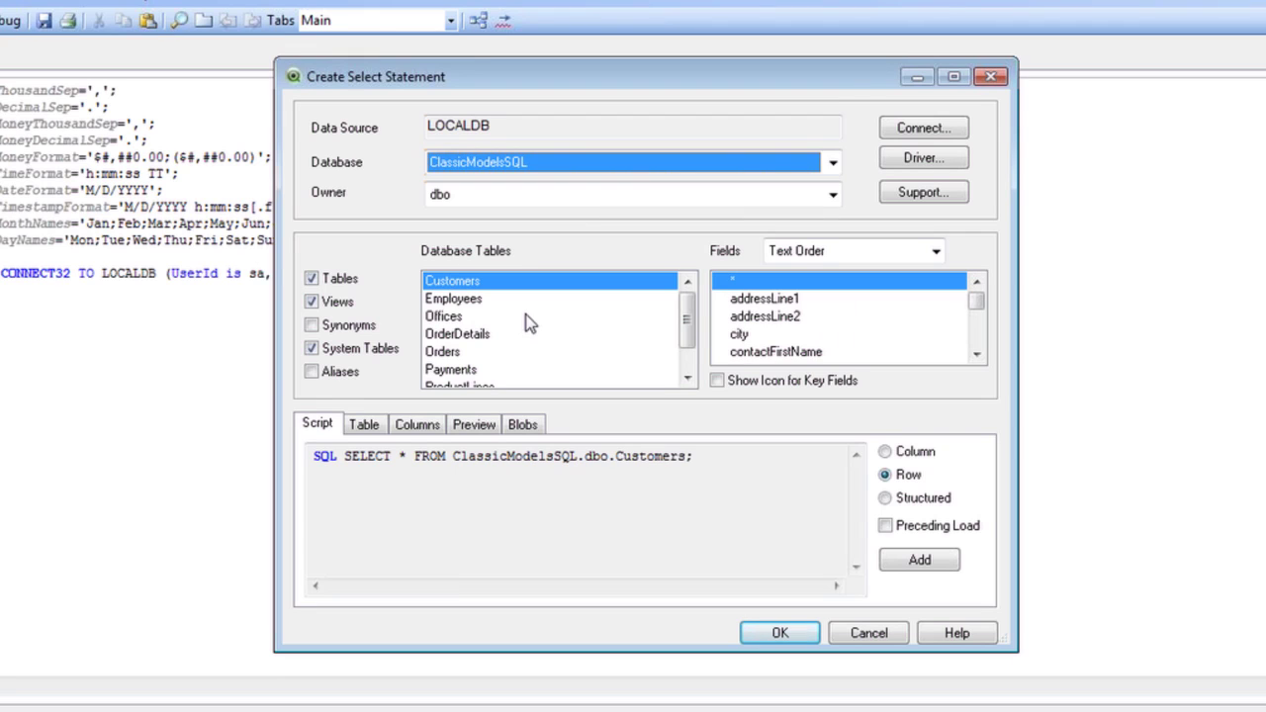
left_click(829, 195)
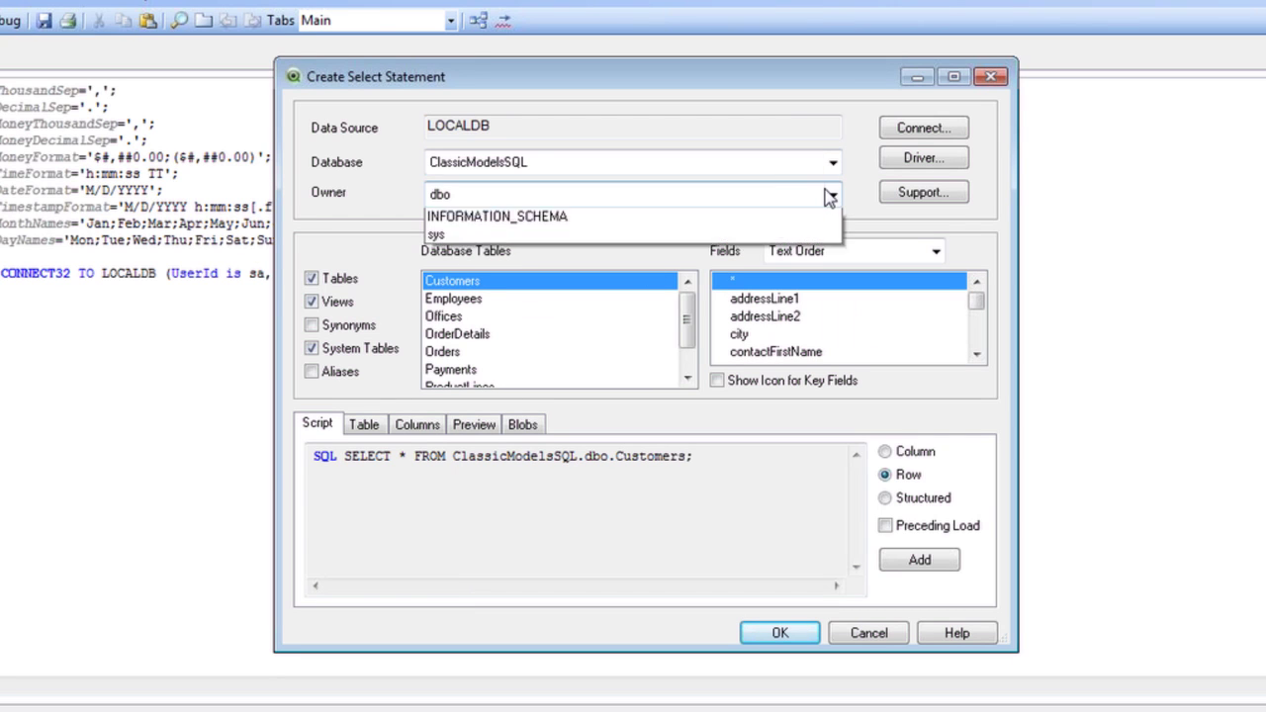
left_click(829, 195)
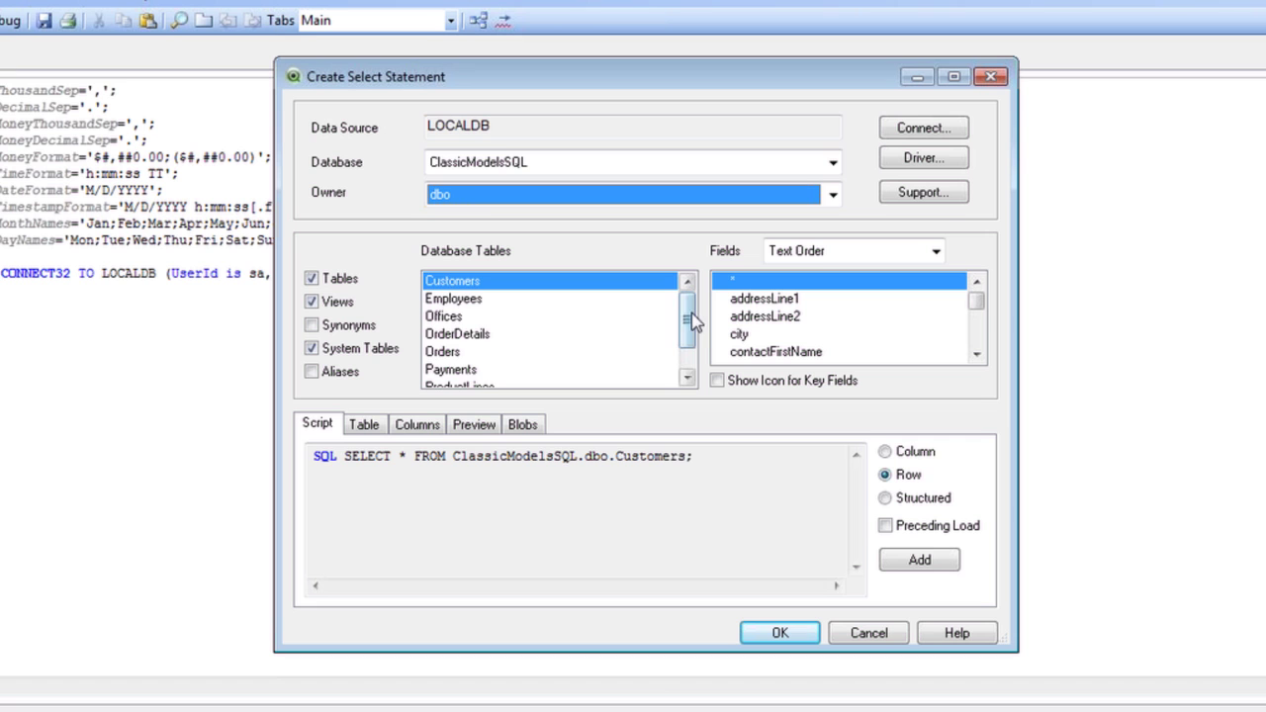
mouse_move(687, 315)
left_mouse_down()
mouse_move(689, 342)
mouse_move(692, 312)
left_mouse_up()
left_click(479, 282)
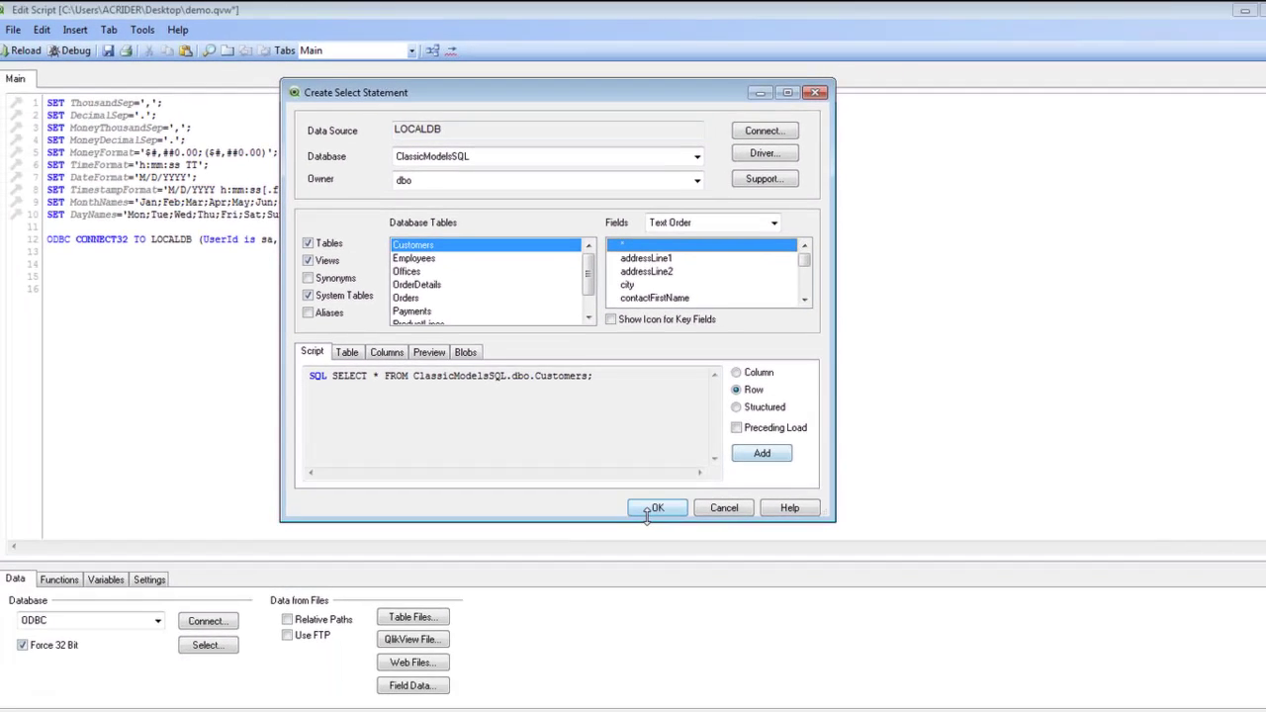
left_click(648, 512)
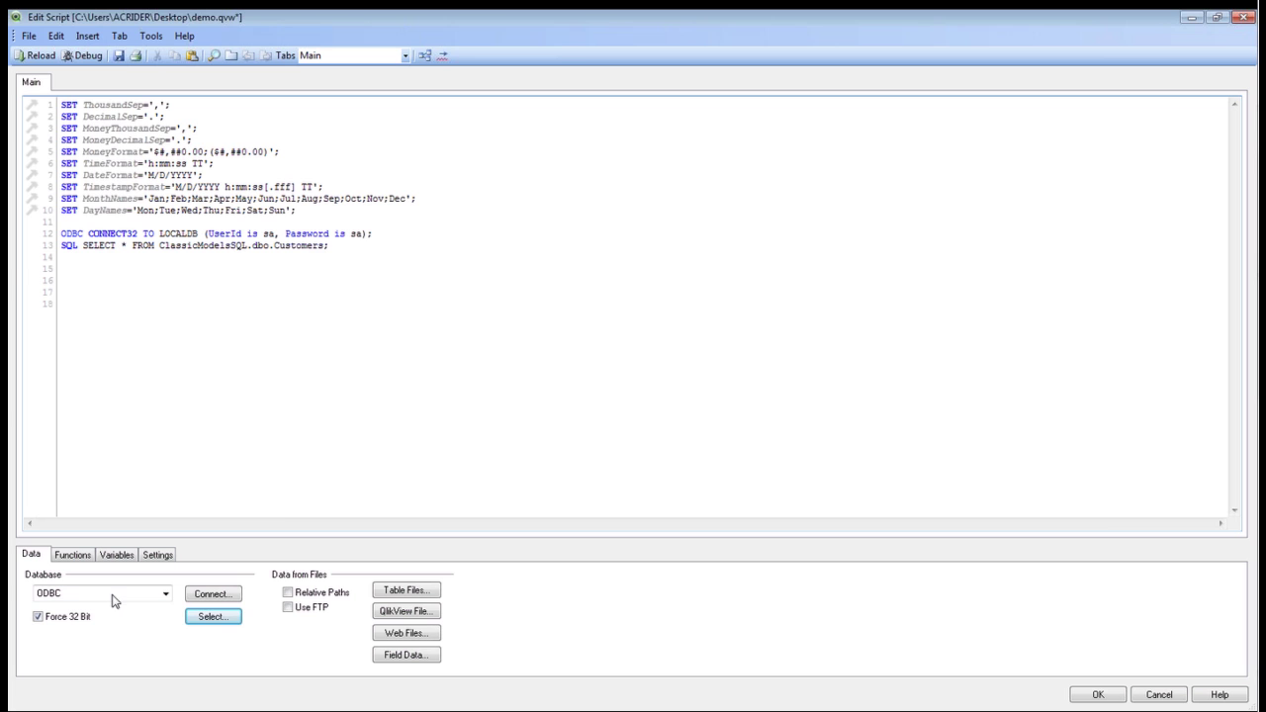
- Select employeeNumber, firstName and lastName from the ClassicModelsSQL Employees table
left_click(211, 618)
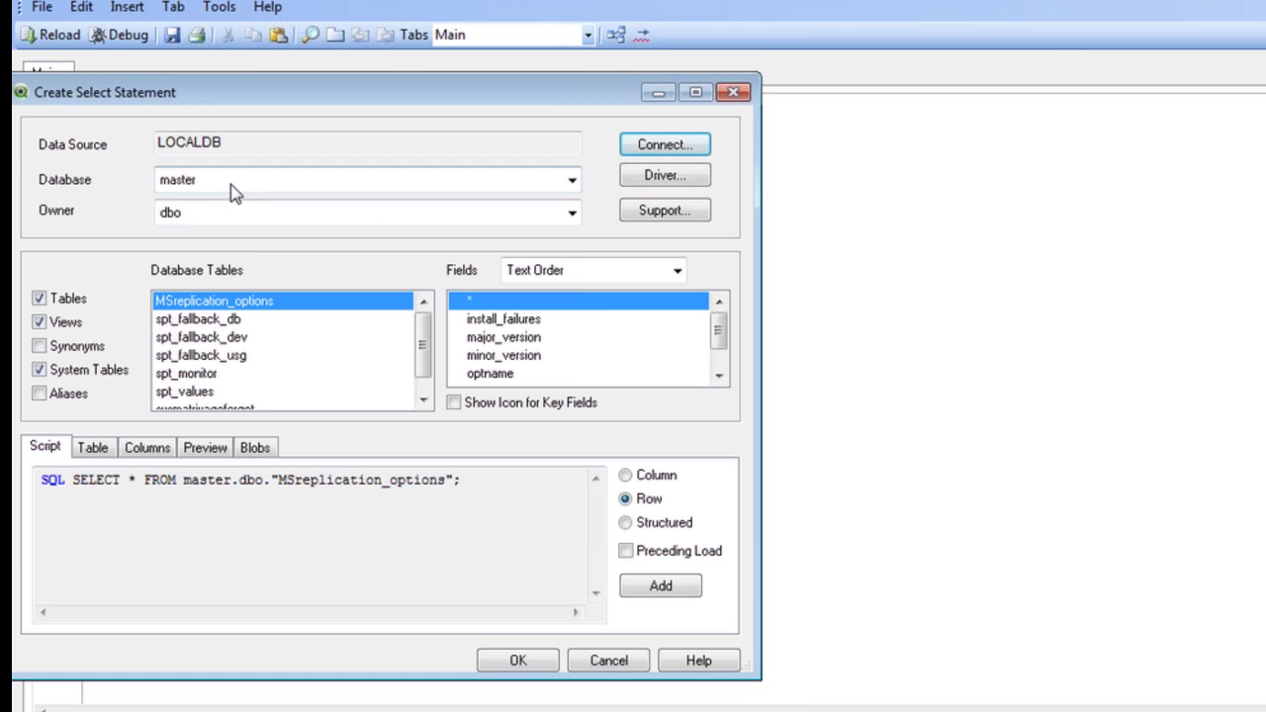
left_click(233, 188)
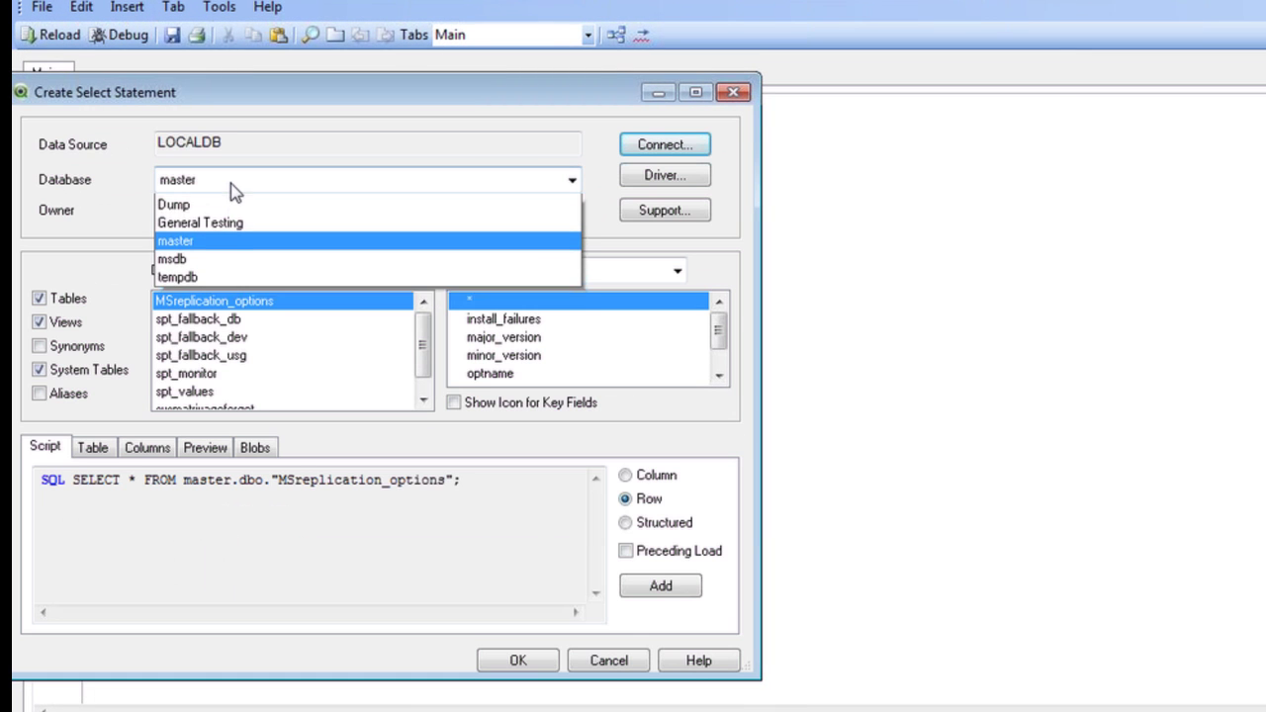
left_click(237, 202)
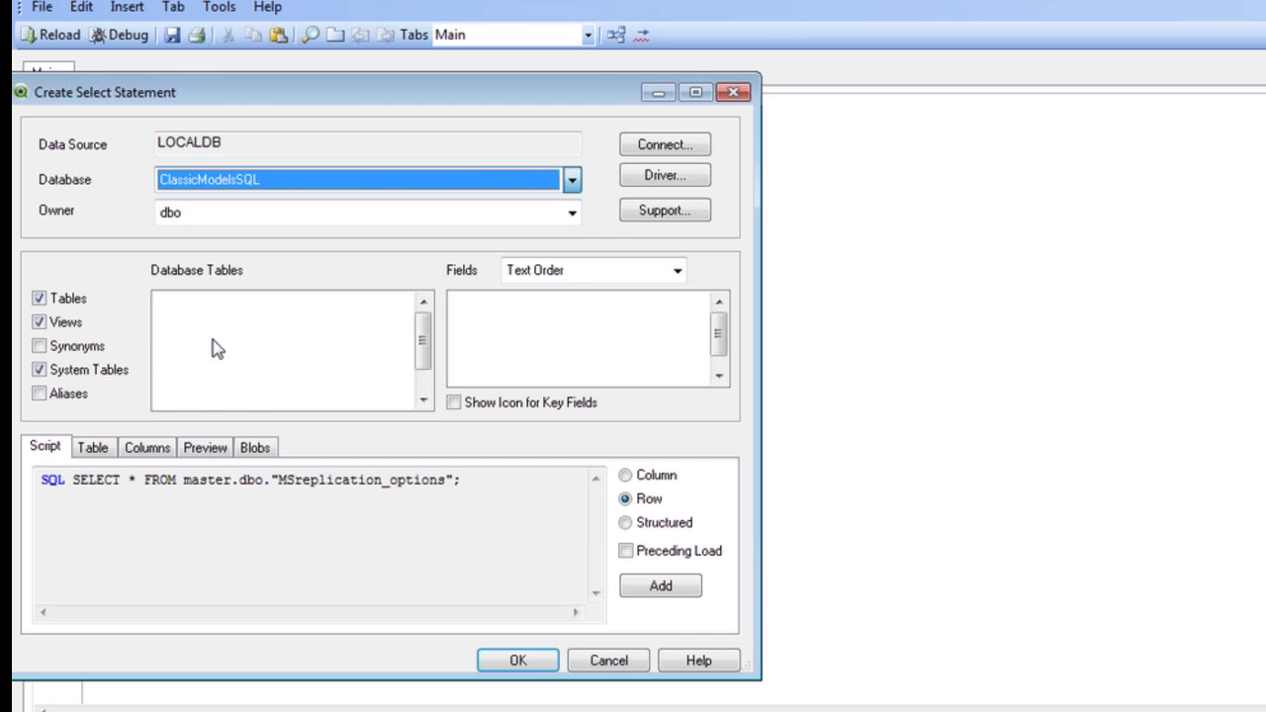
left_click(242, 320)
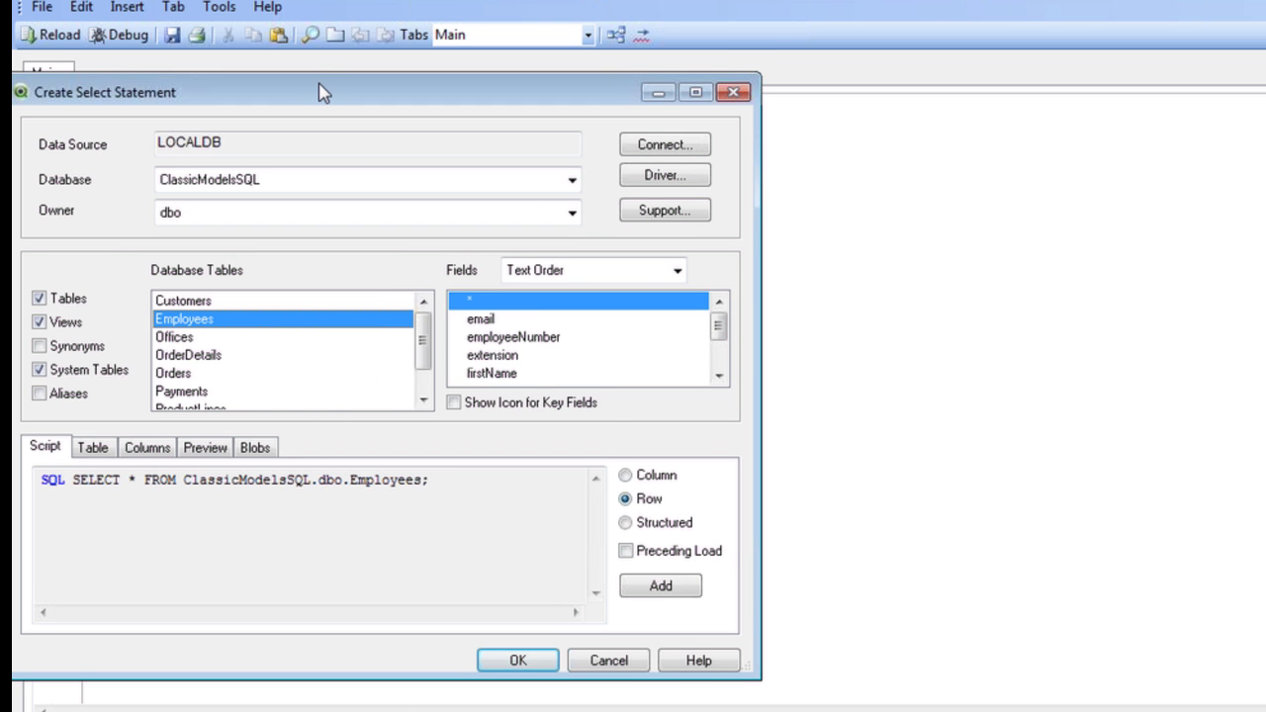
left_click_drag(320, 91, 623, 94)
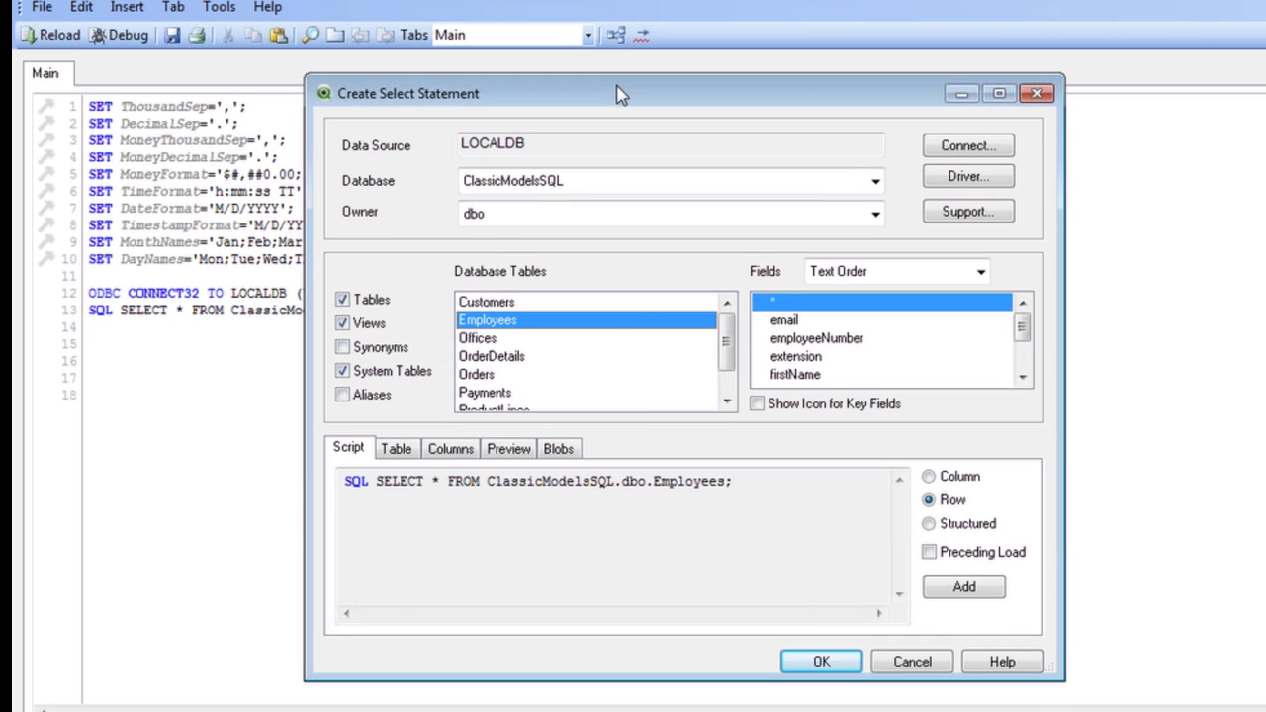
left_click(834, 341)
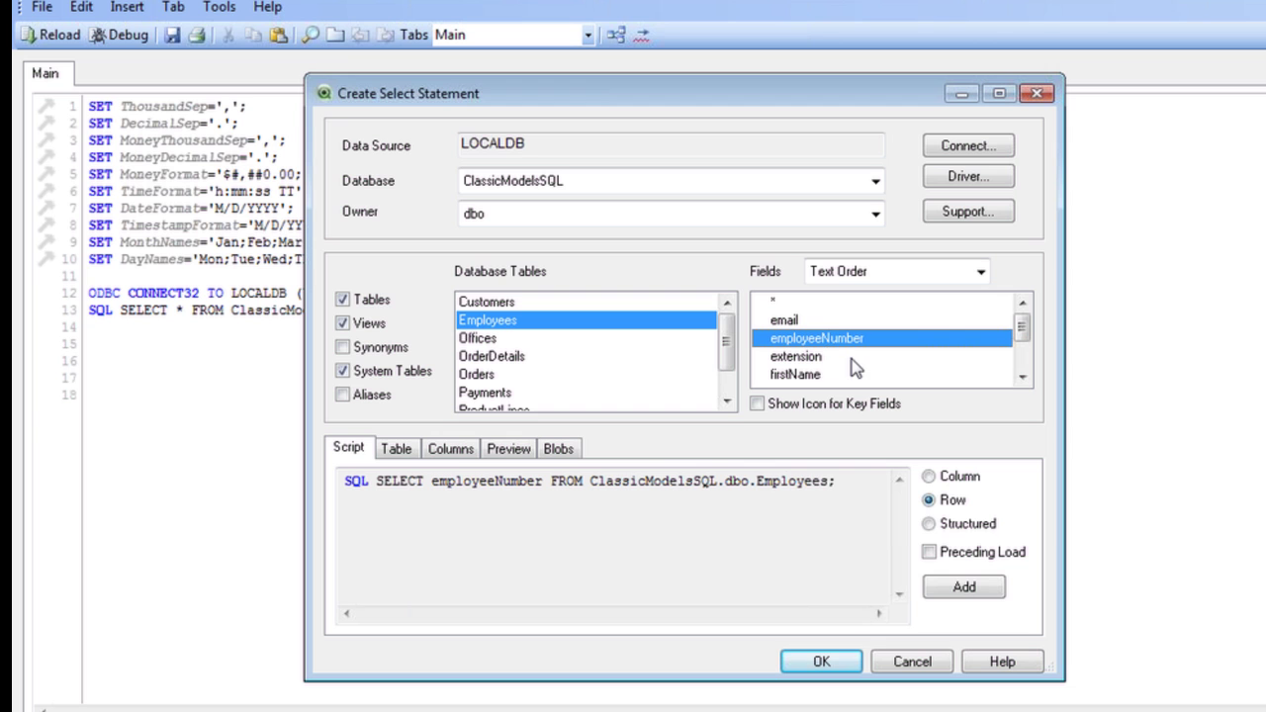
left_click(795, 379)
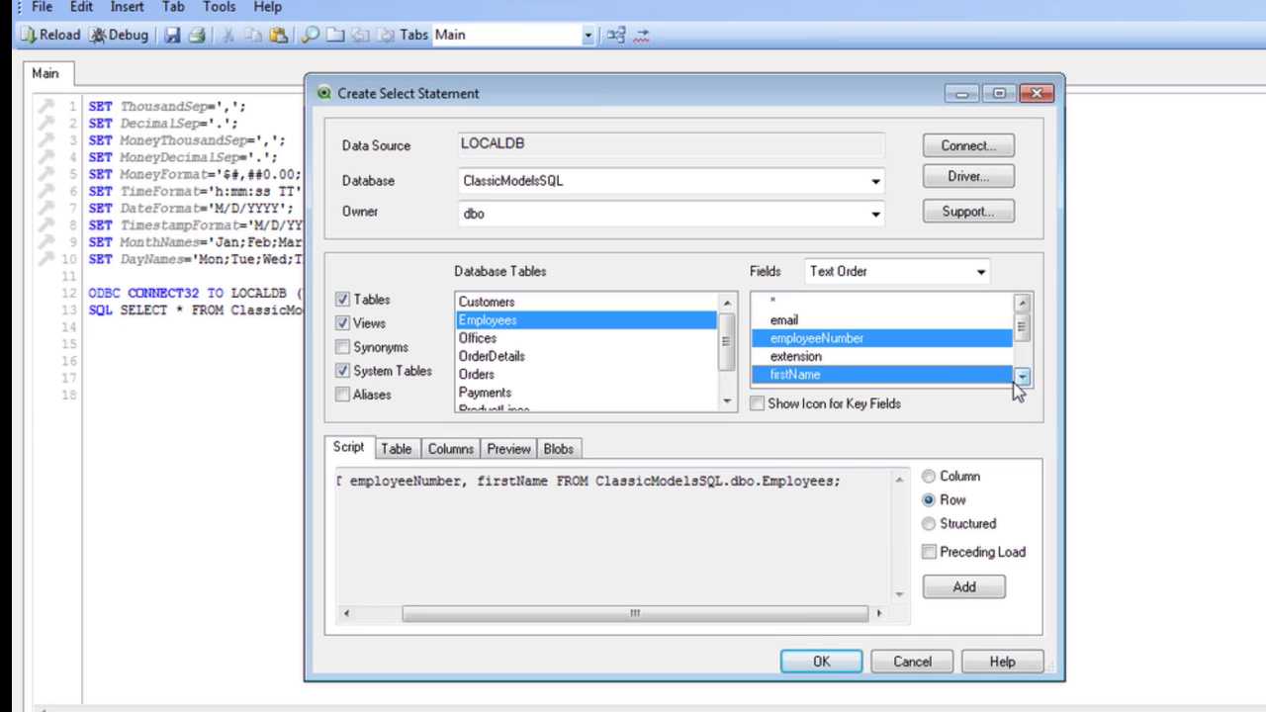
left_click(1022, 376)
left_click(1022, 376)
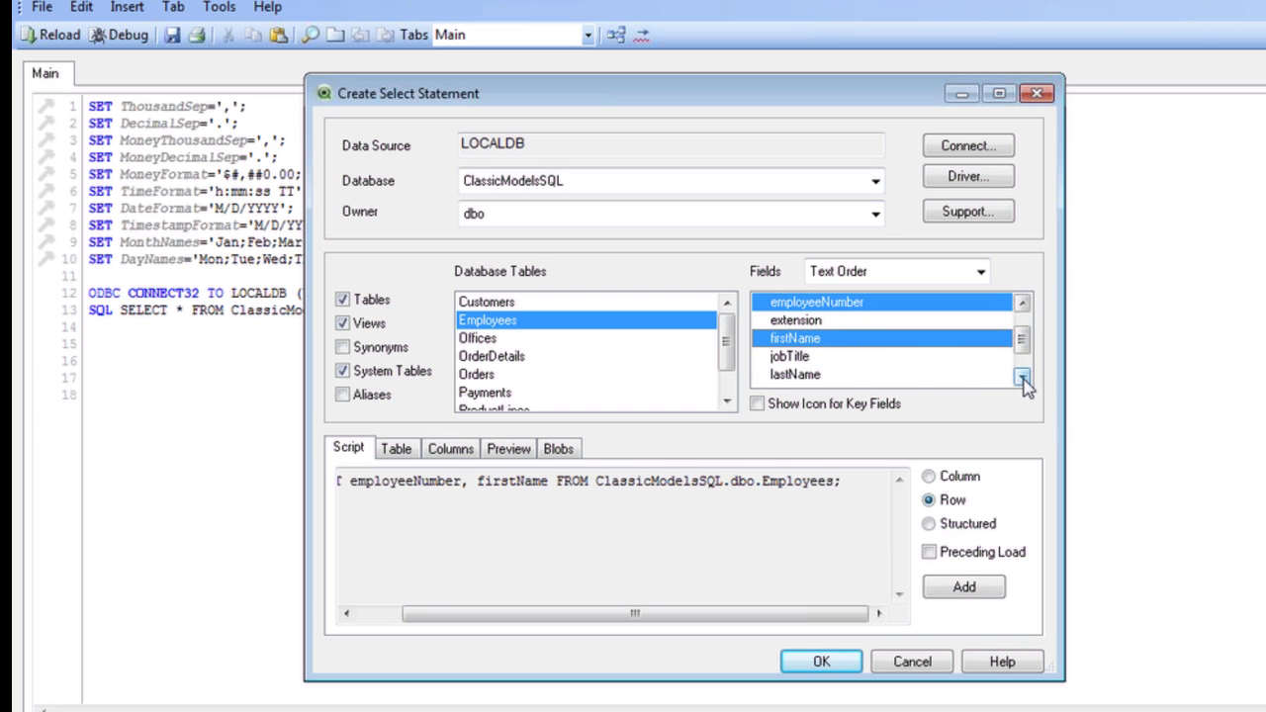
left_click(842, 375)
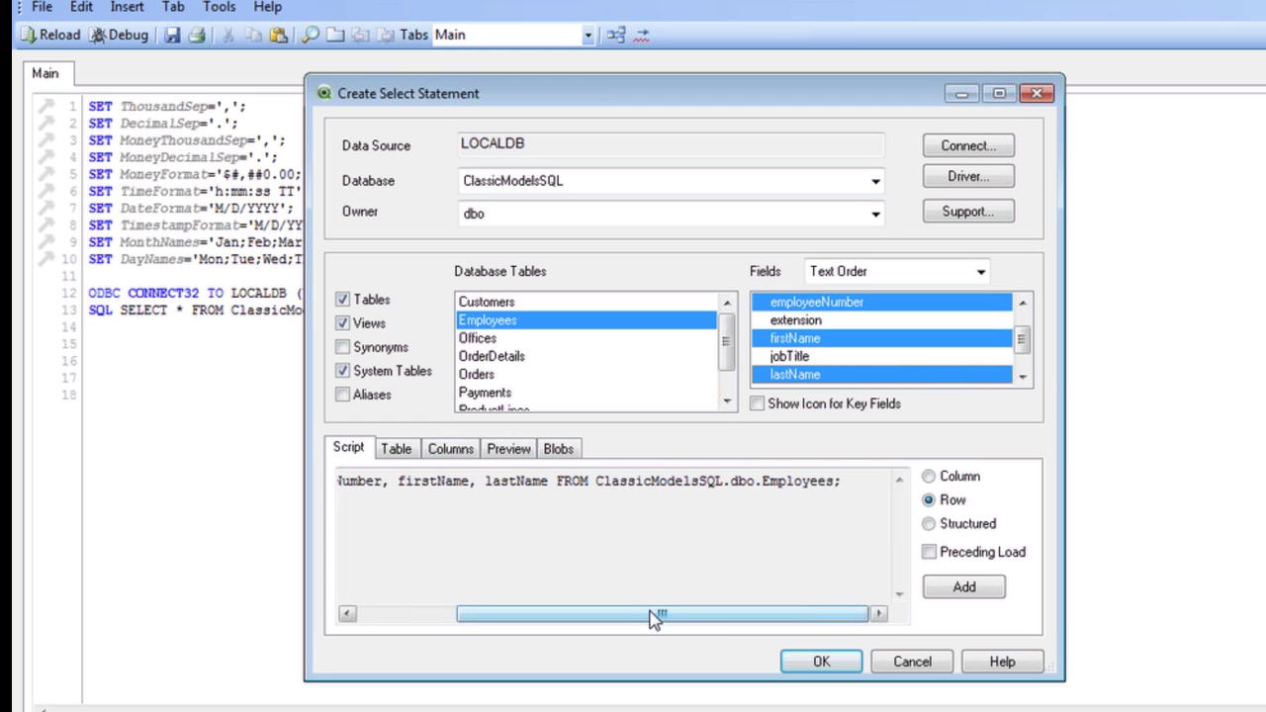
- Review the Employees selection in the Table, Columns, Blob and Preview tabs, ending on Preview
left_click_drag(658, 619, 502, 616)
left_click(405, 452)
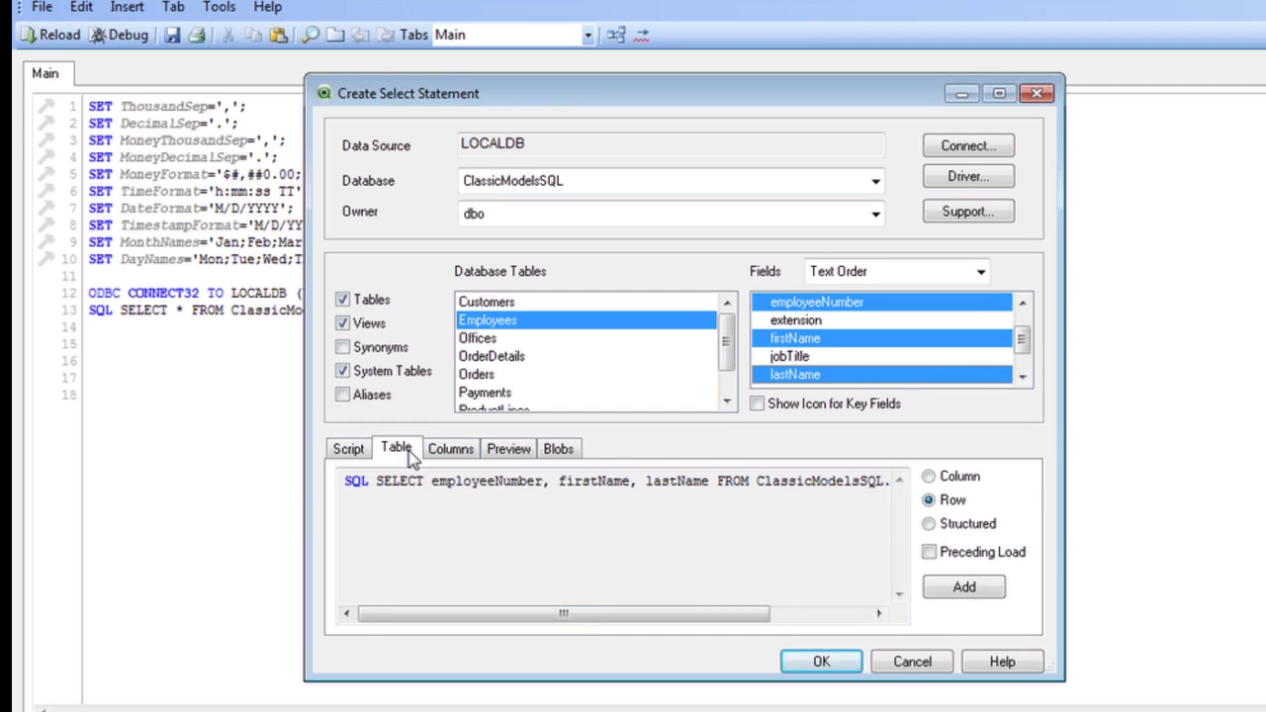
left_click(458, 451)
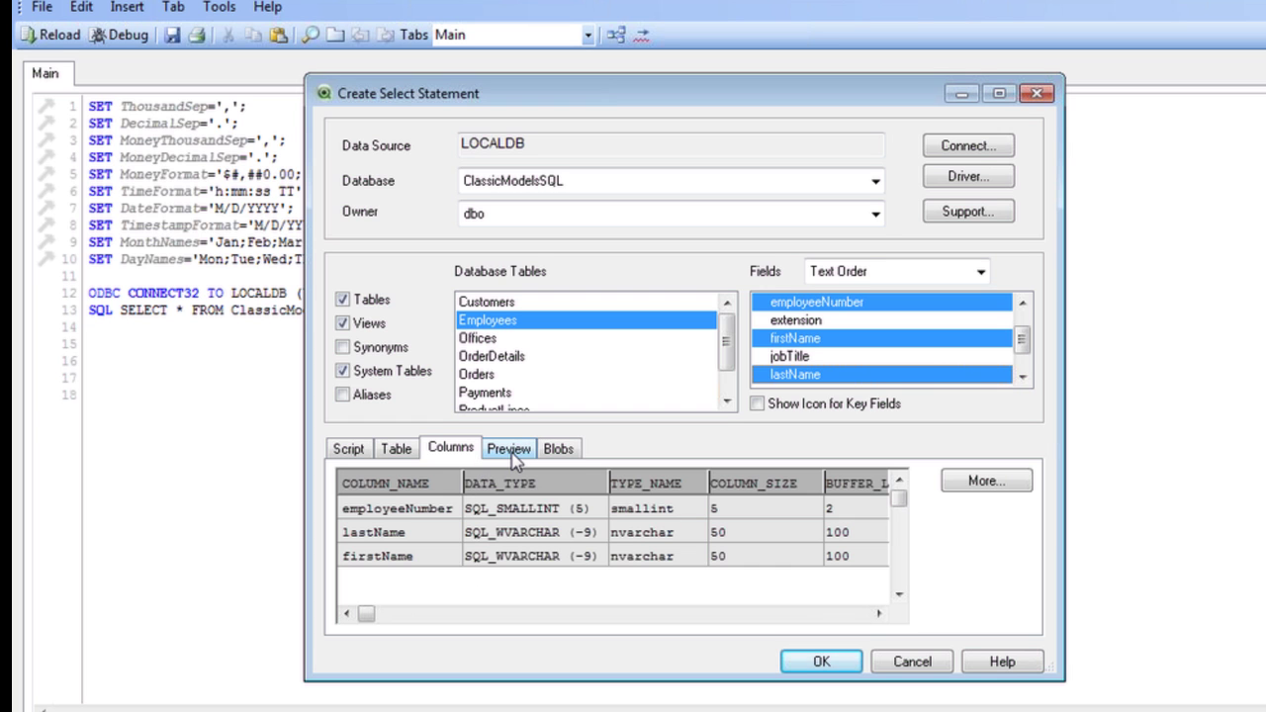
left_click(512, 455)
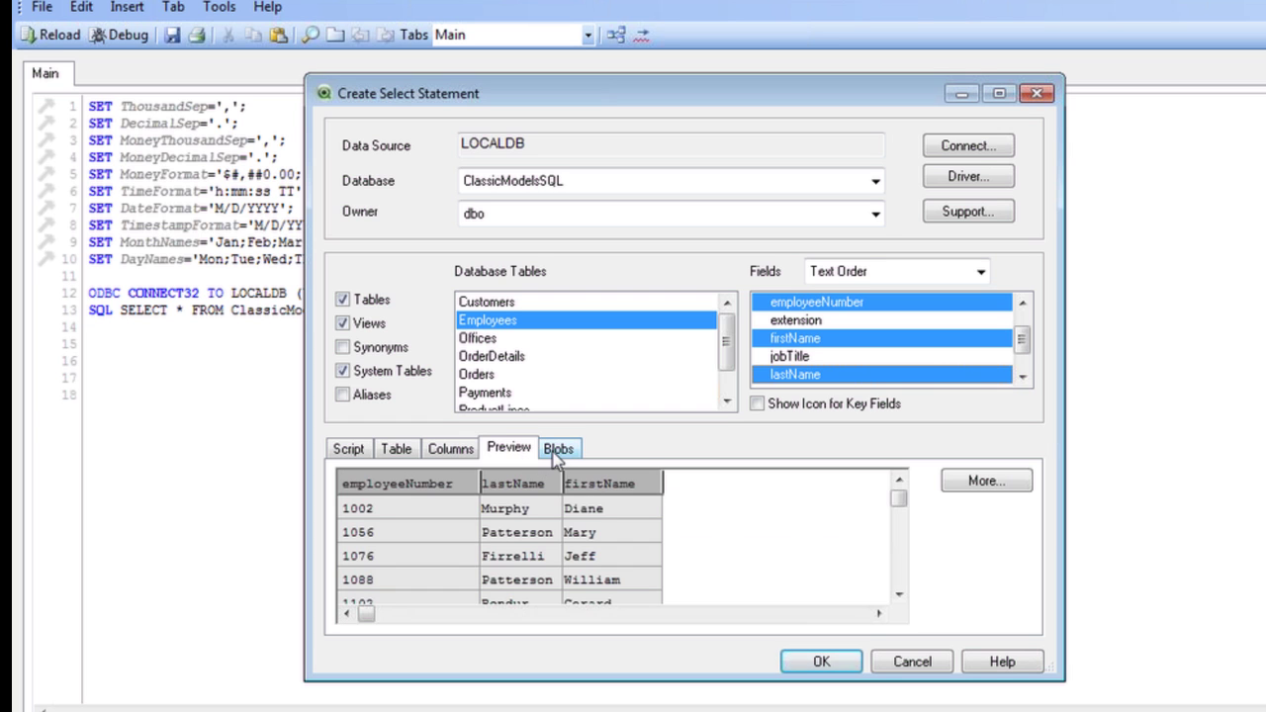
left_click(560, 457)
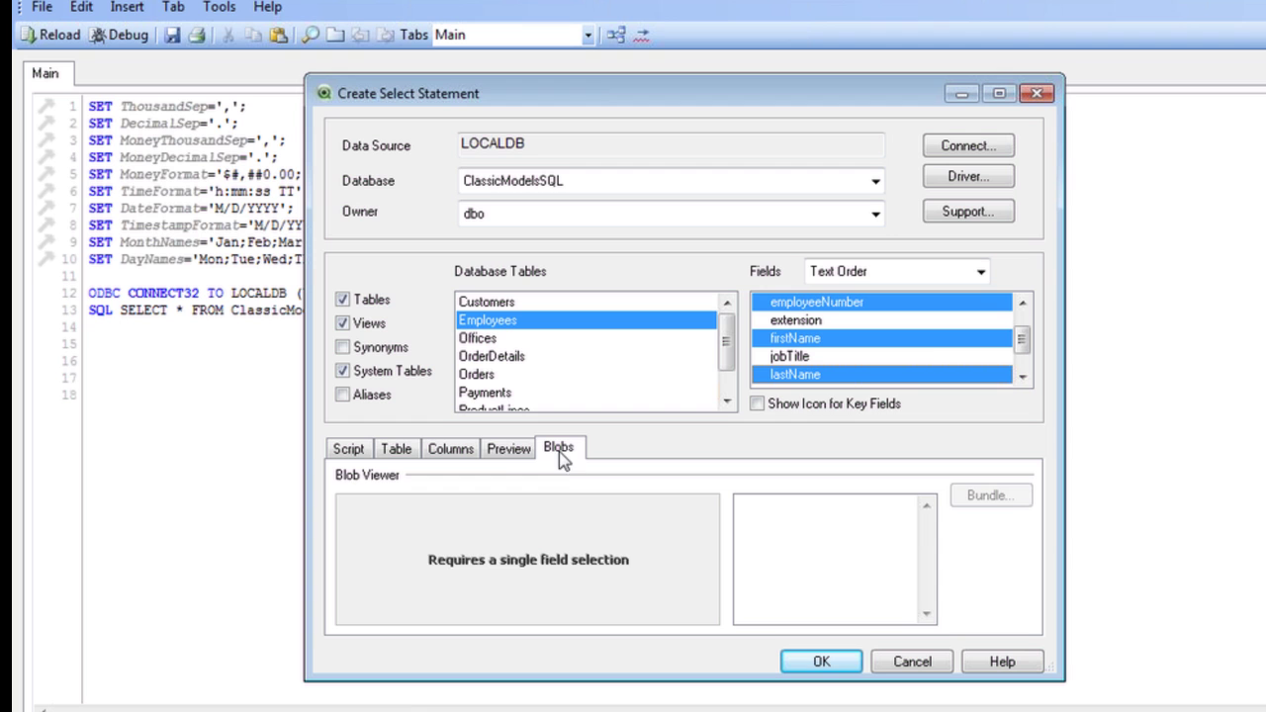
left_click(506, 453)
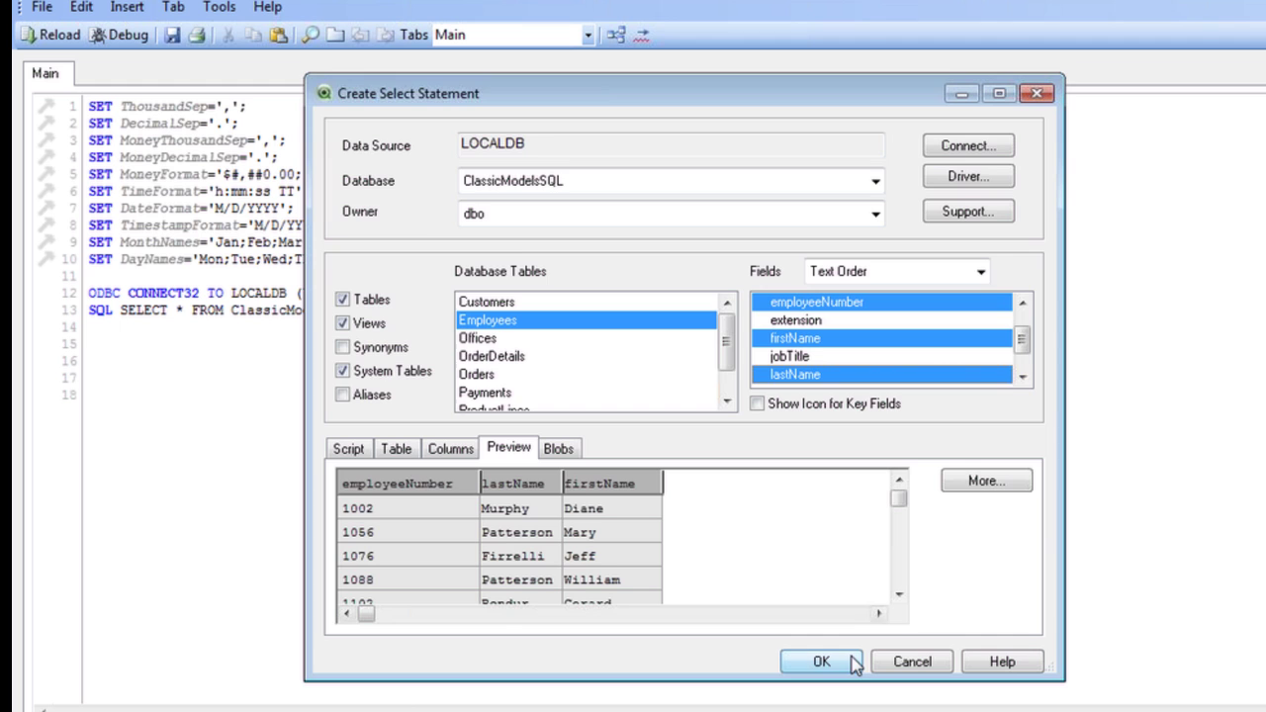
- Insert the Employees SELECT and alias employeeNumber as salesRepEmployeeNumber, starting a Concat
left_click(821, 662)
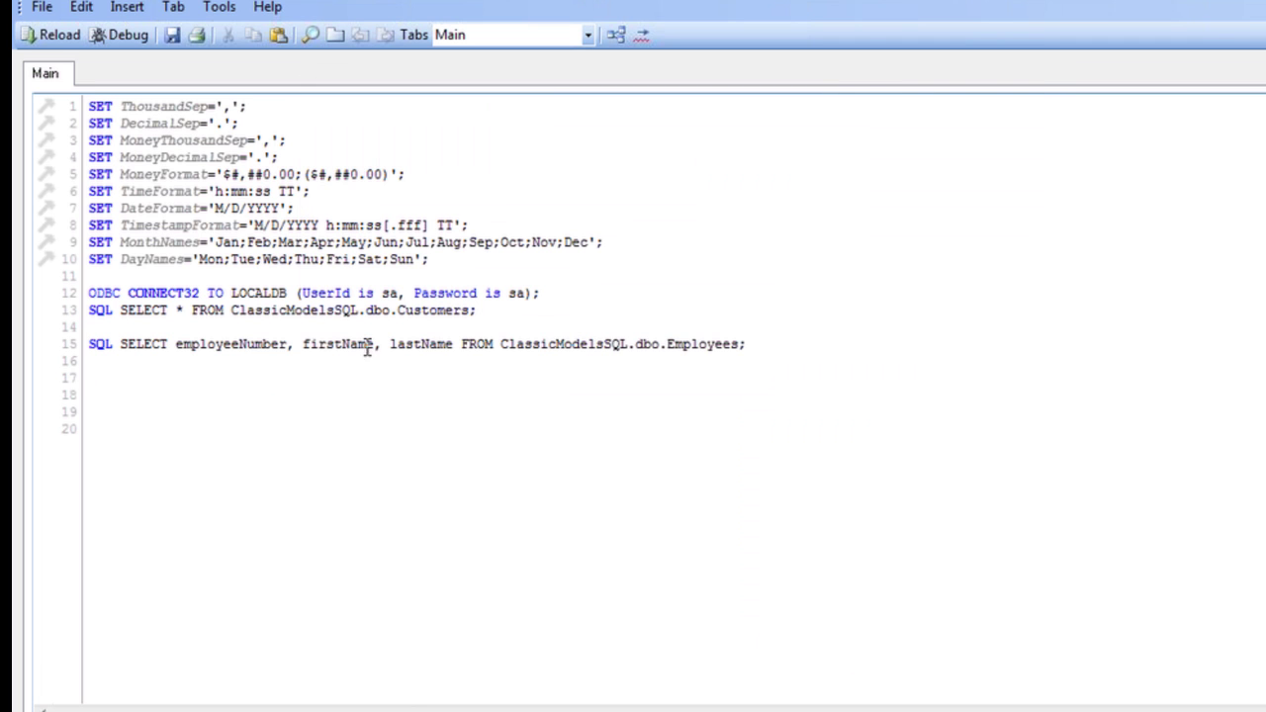
left_click(285, 346)
type("as sal")
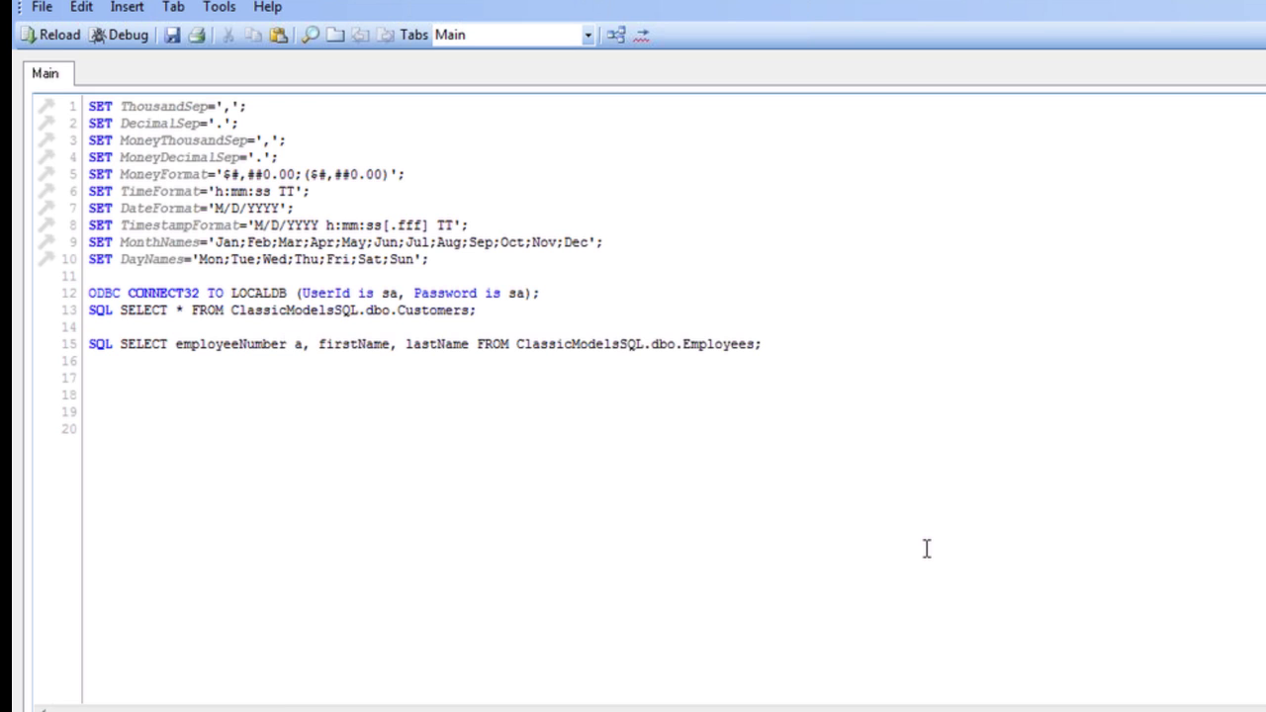
type("esRepEmployeeNumber, ")
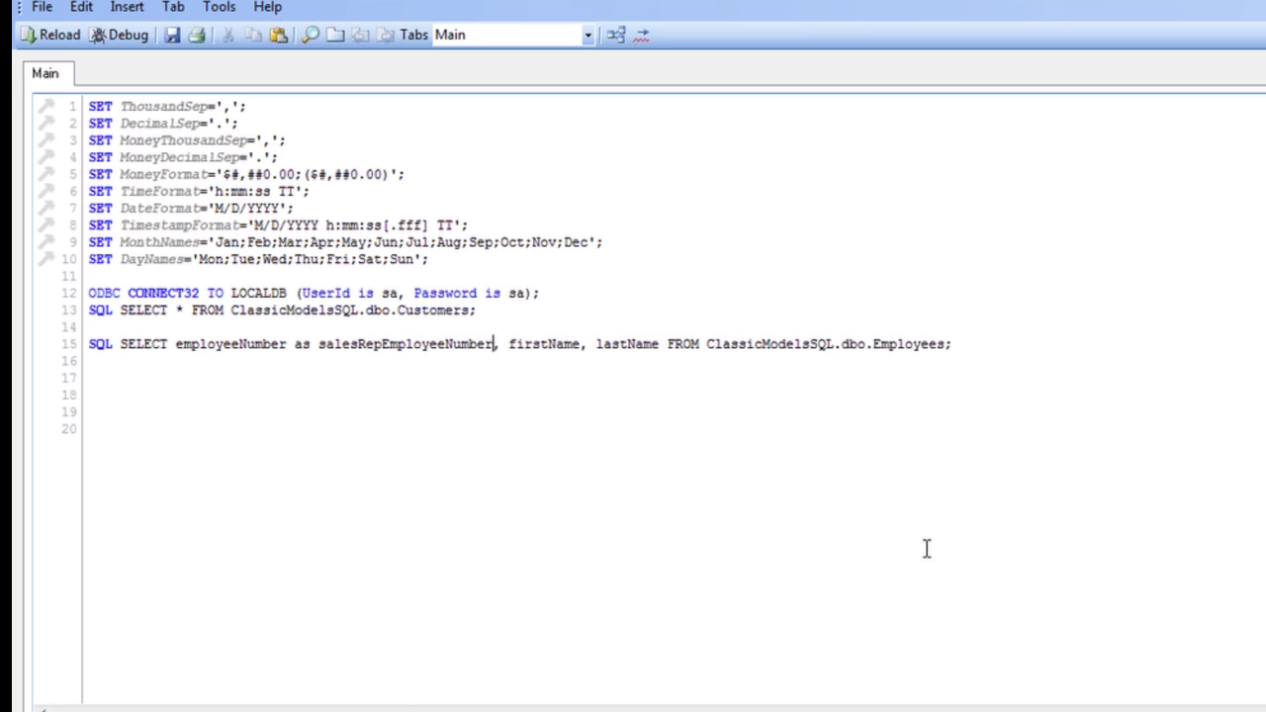
type("Concat(")
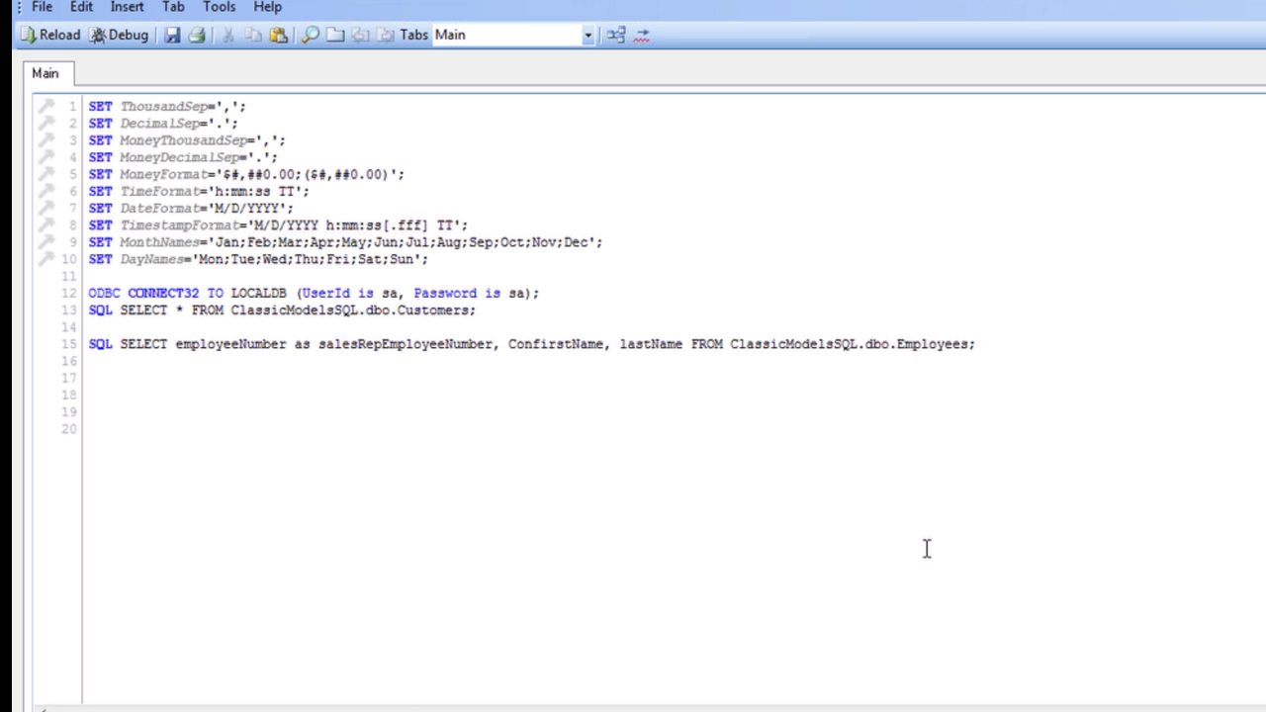
- Complete Concat(firstName, ' ', lastName) and alias the result as empName
key("Right")
key("Right")
key("Right")
key("Right")
key("Right")
key("Right")
key("Right")
key("Right")
key("Right")
key("Right")
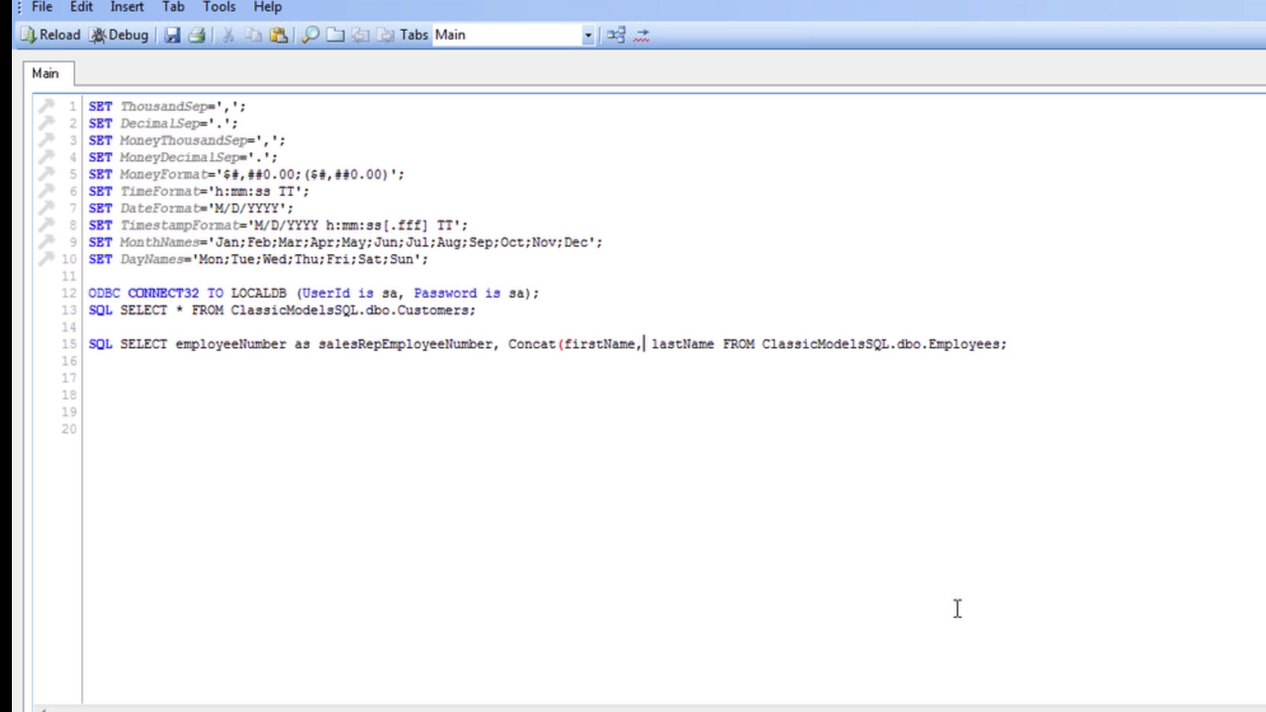
key("Left")
type("''")
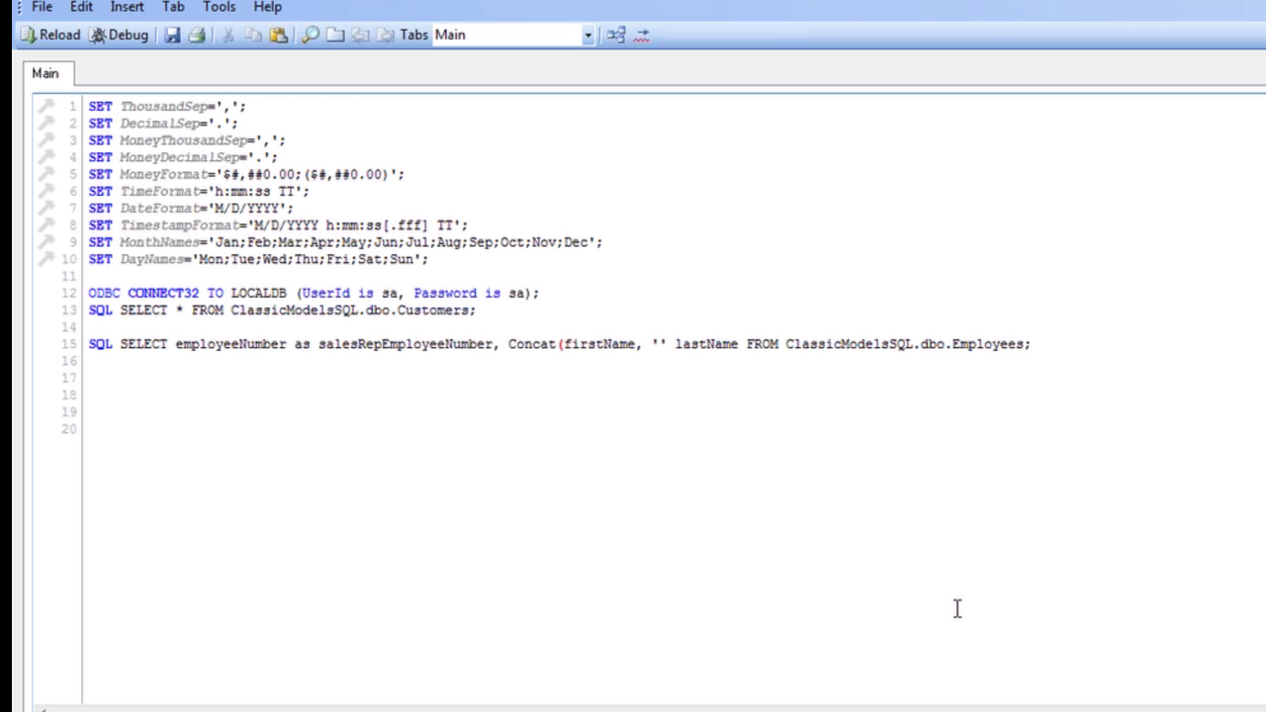
key("BackSpace")
type("',")
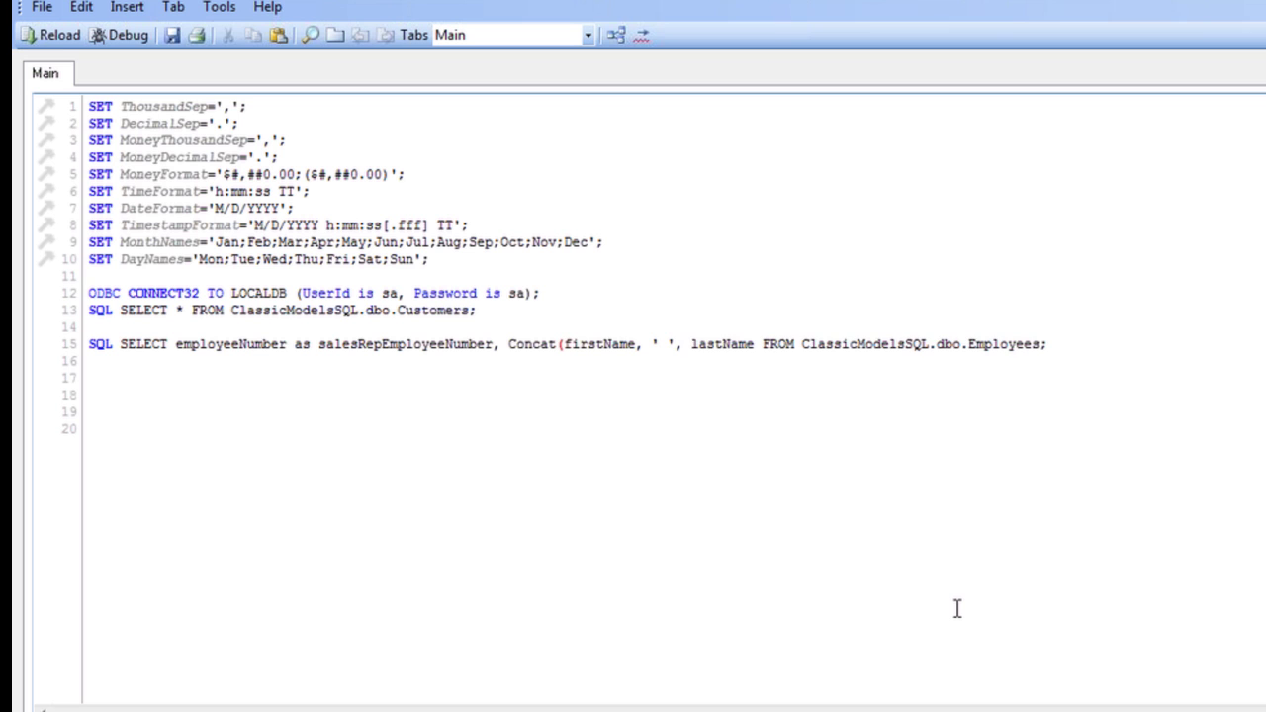
key("Right")
key("Right")
key("Right")
key("Right")
key("Right")
key("Right")
key("Right")
key("Right")
key("Right")
type(") emp")
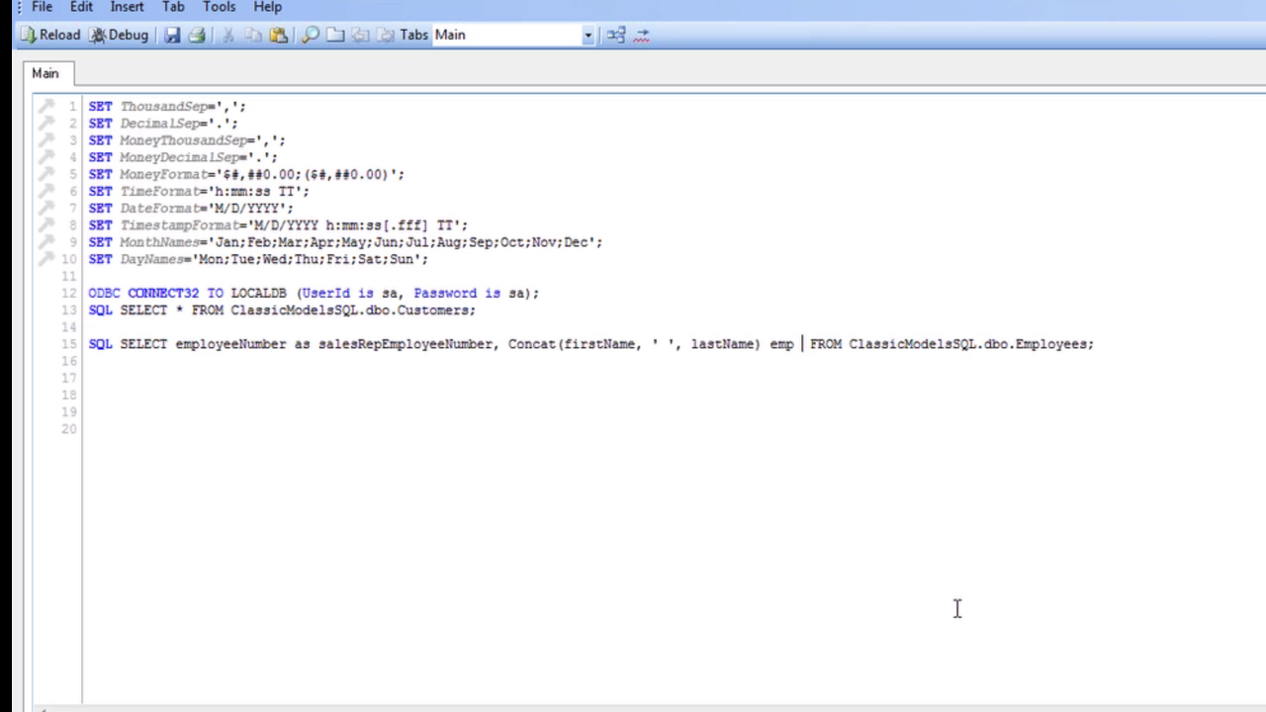
key("BackSpace")
type("Name")
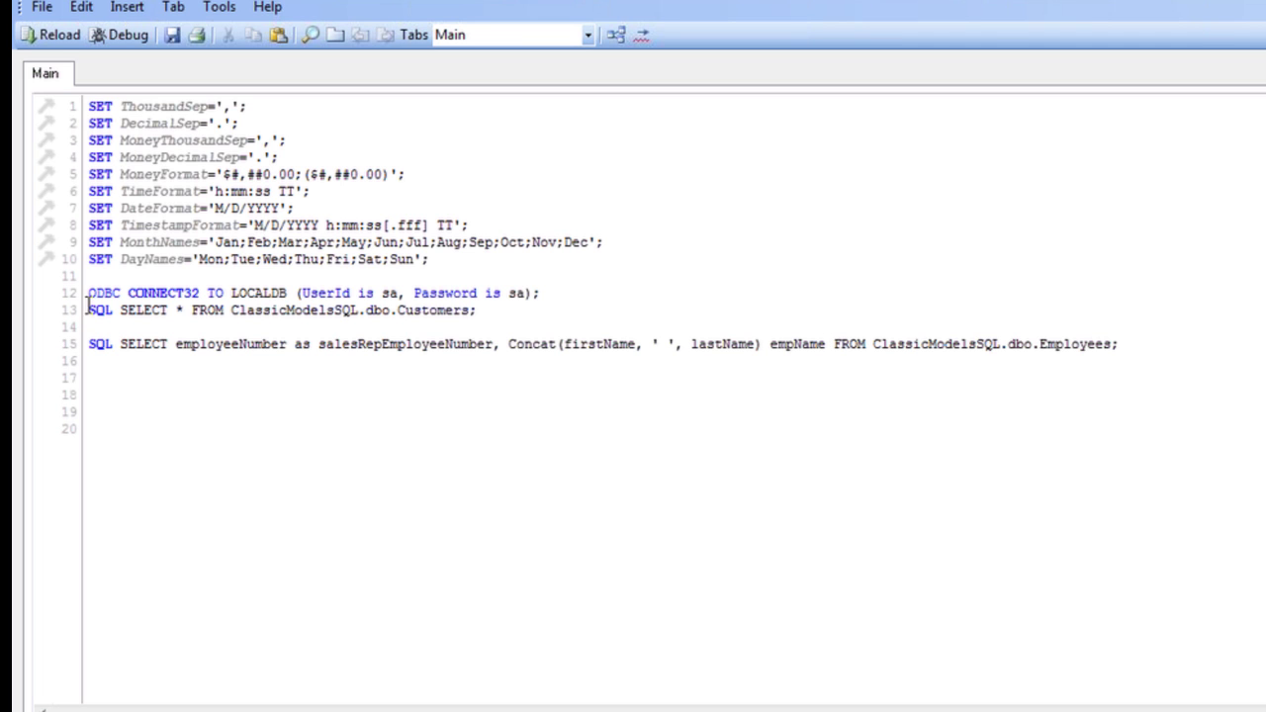
- Replace lines 13–15 with the prepared six-table SQL block, save the script and exit the editor
left_click_drag(87, 309, 1121, 346)
key("ctrl+v")
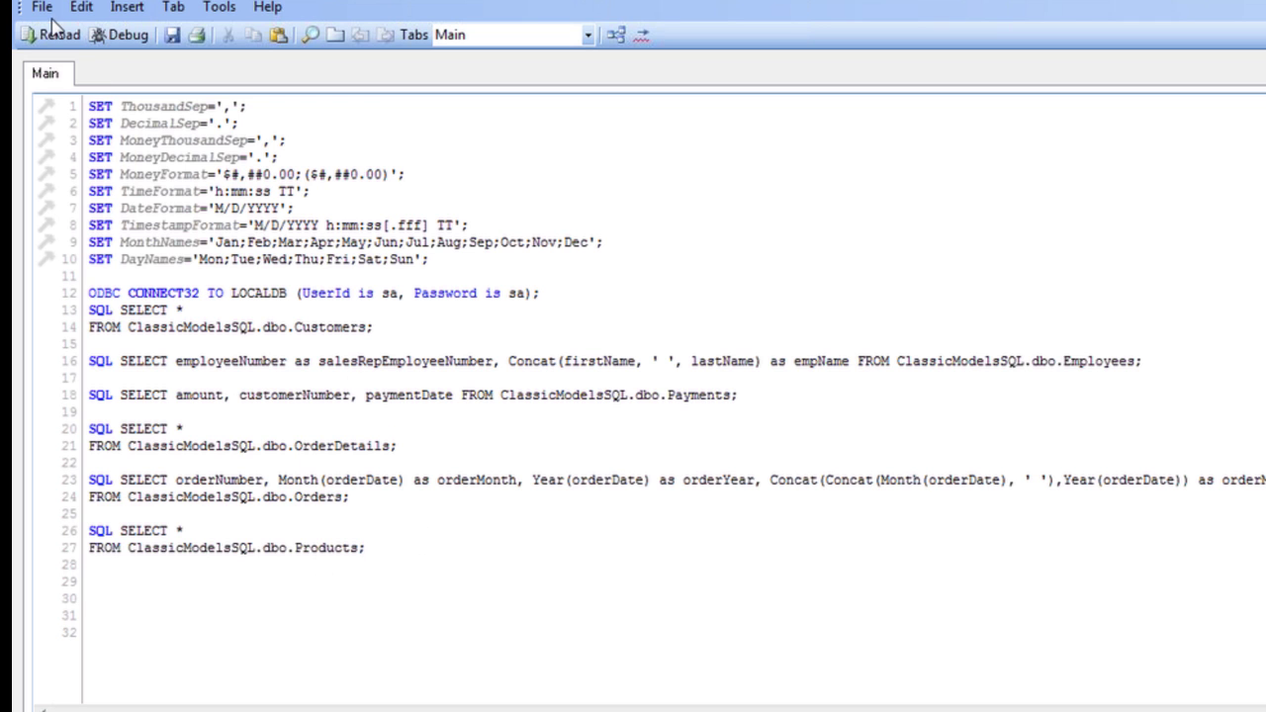
left_click(171, 34)
key("alt+space")
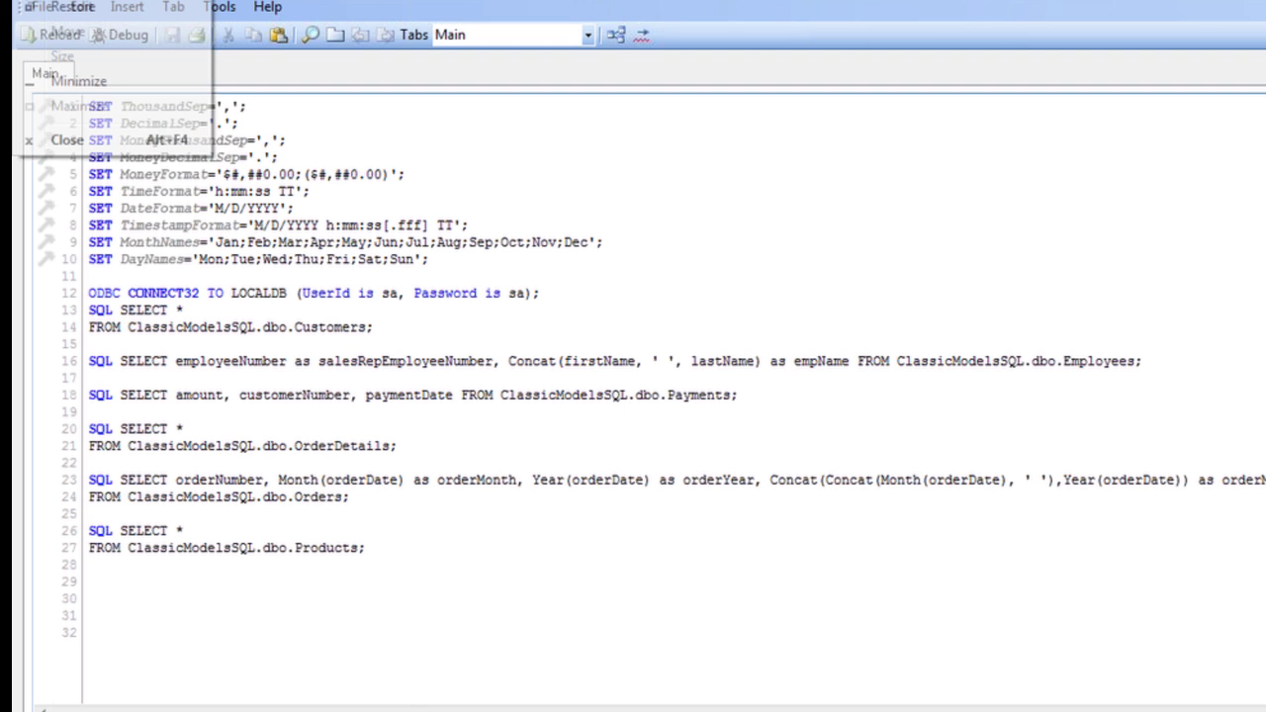
key("Escape")
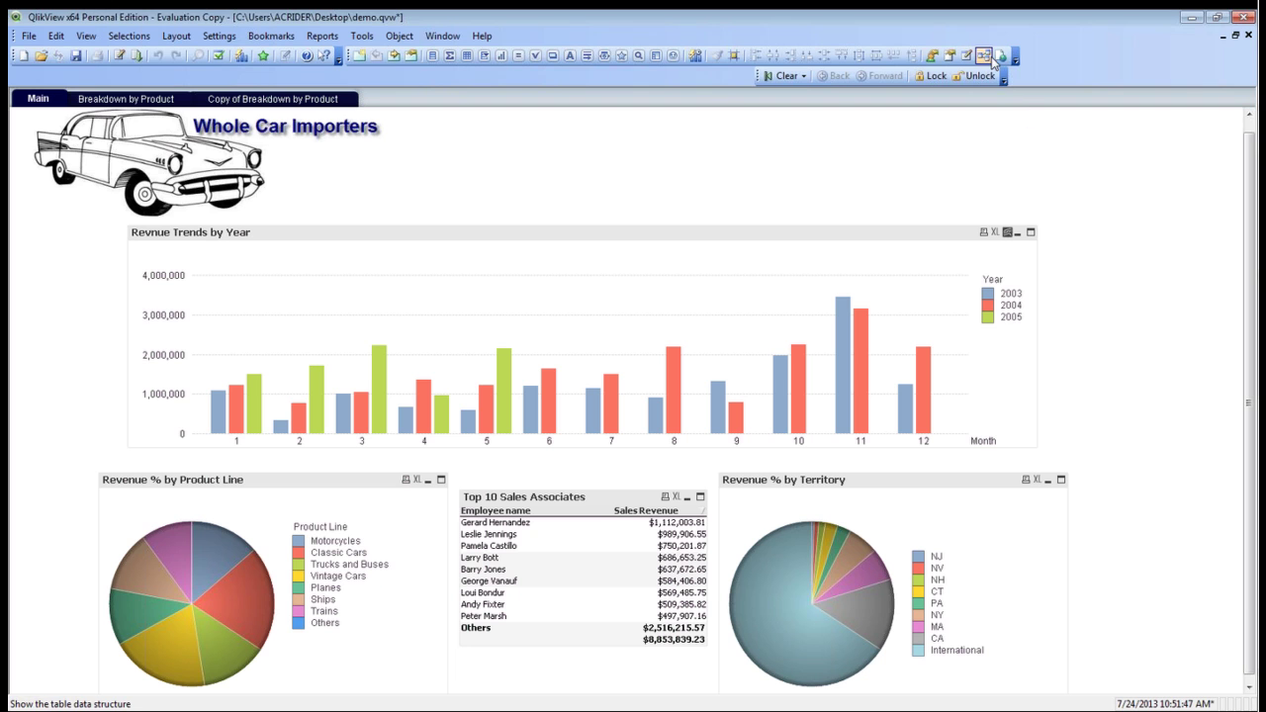
- Open the Table Viewer, then move and enlarge it to show all six linked tables
left_click(984, 56)
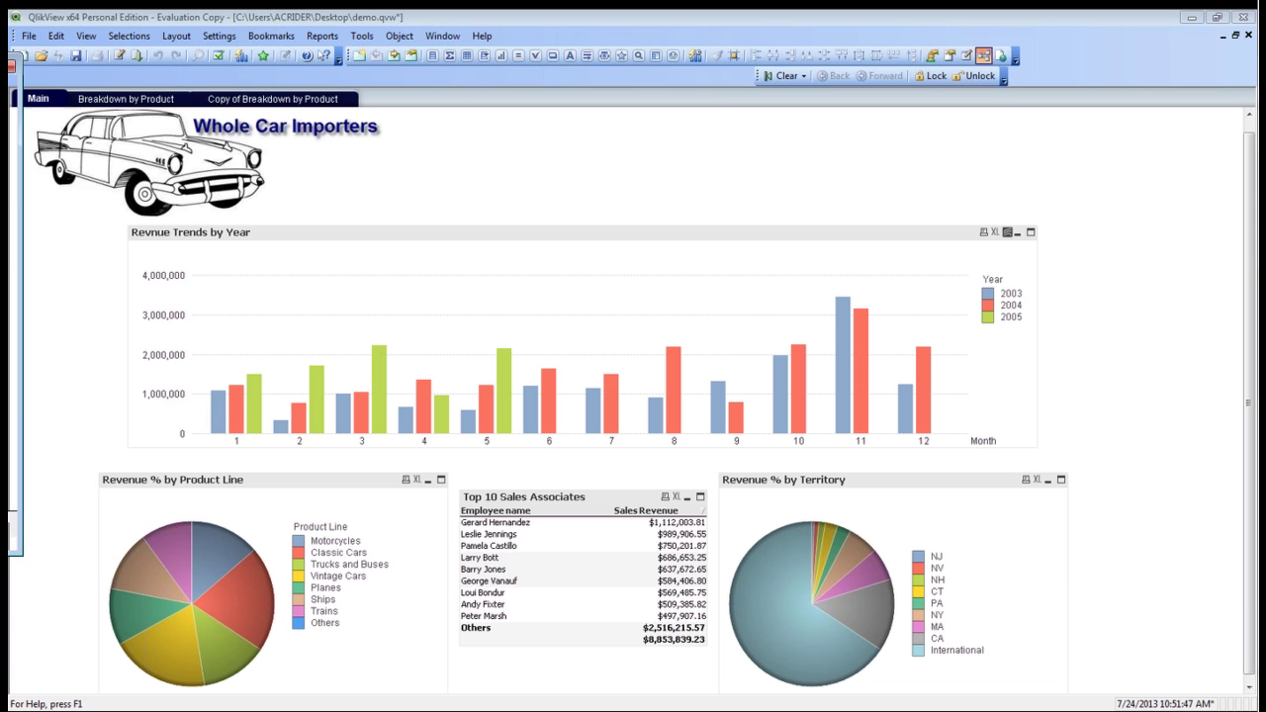
left_click_drag(45, 75, 666, 52)
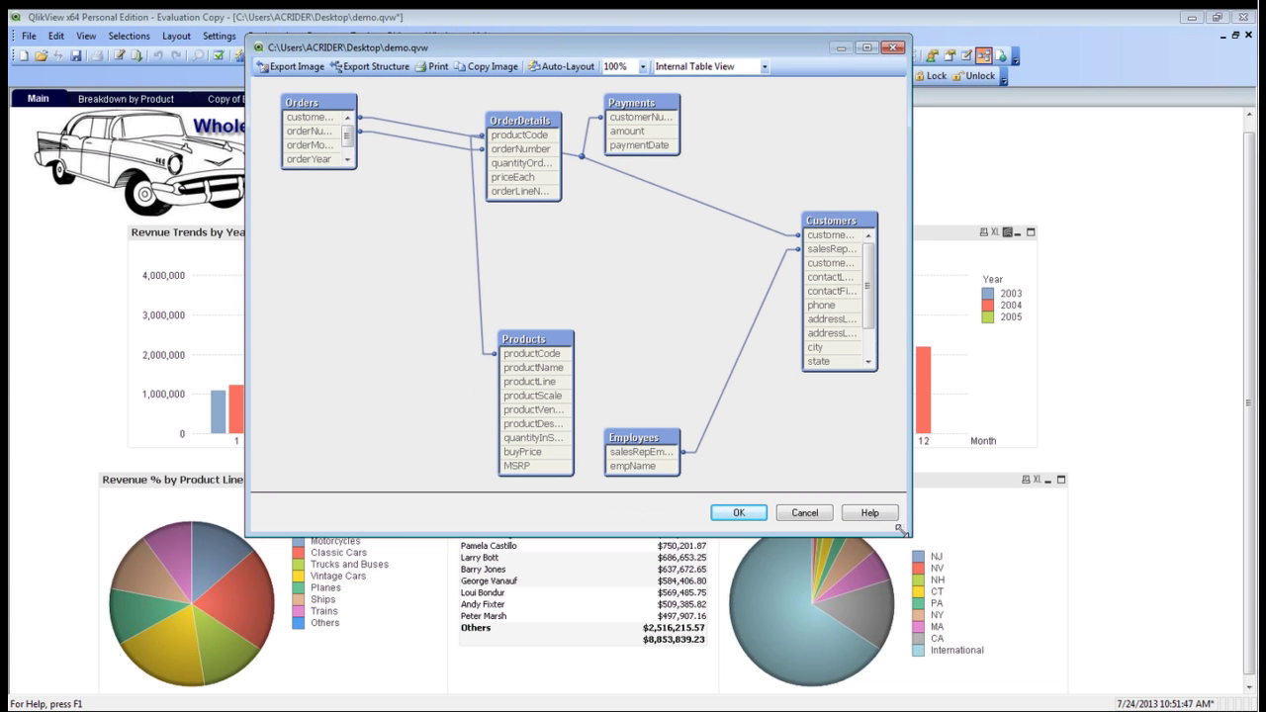
left_click_drag(908, 537, 1033, 584)
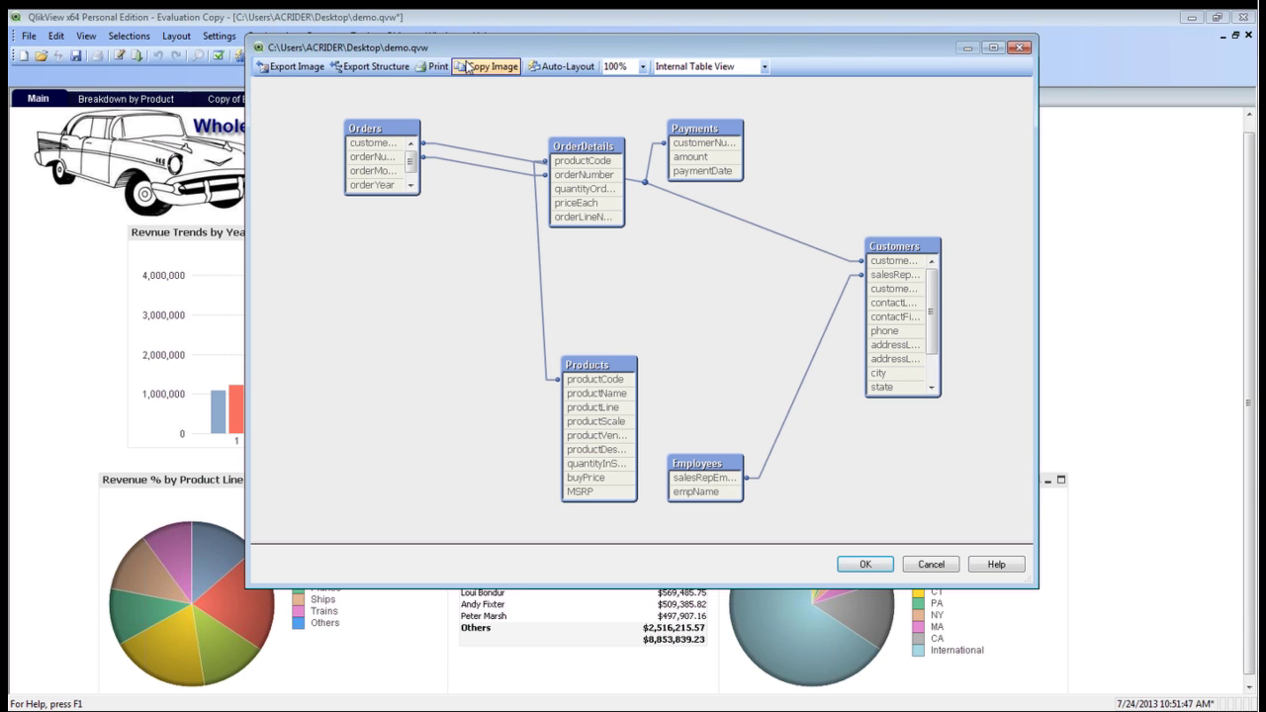
- Auto-layout the table diagram and switch it to Source Table View
left_click(584, 77)
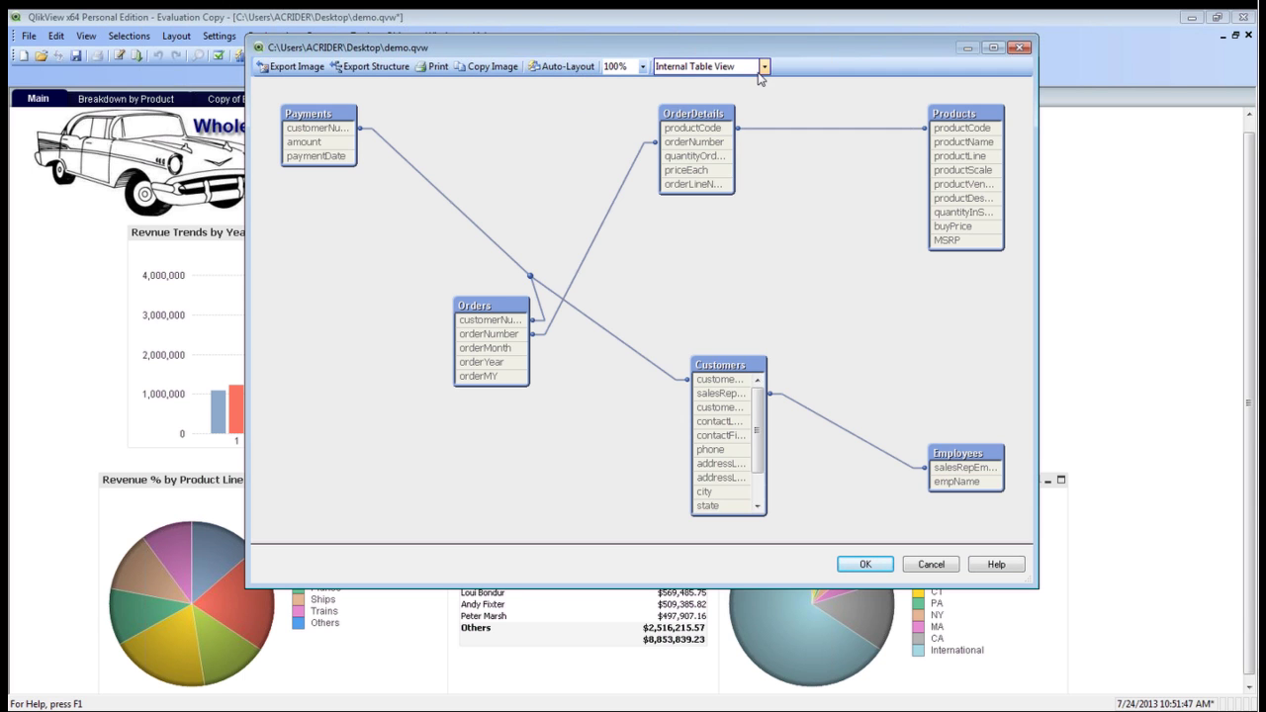
left_click(764, 66)
left_click(749, 98)
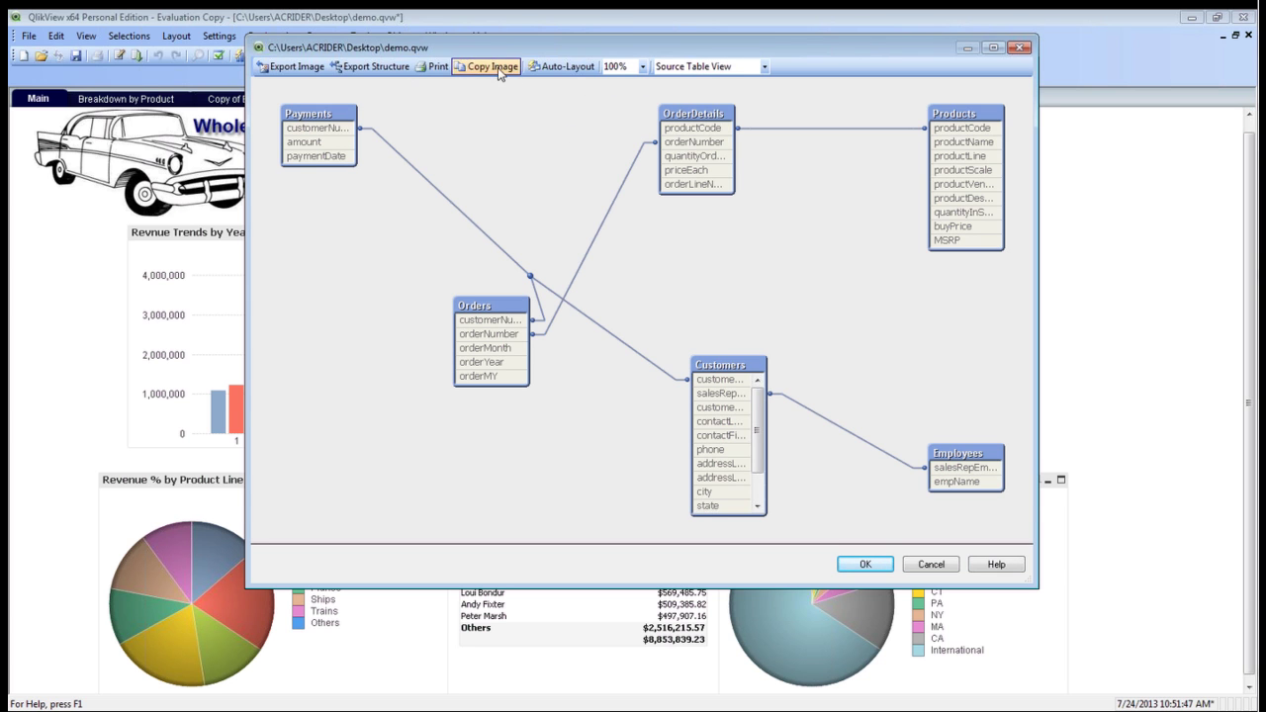
- Try Export Structure and Export Image, cancelling both dialogs
left_click(386, 71)
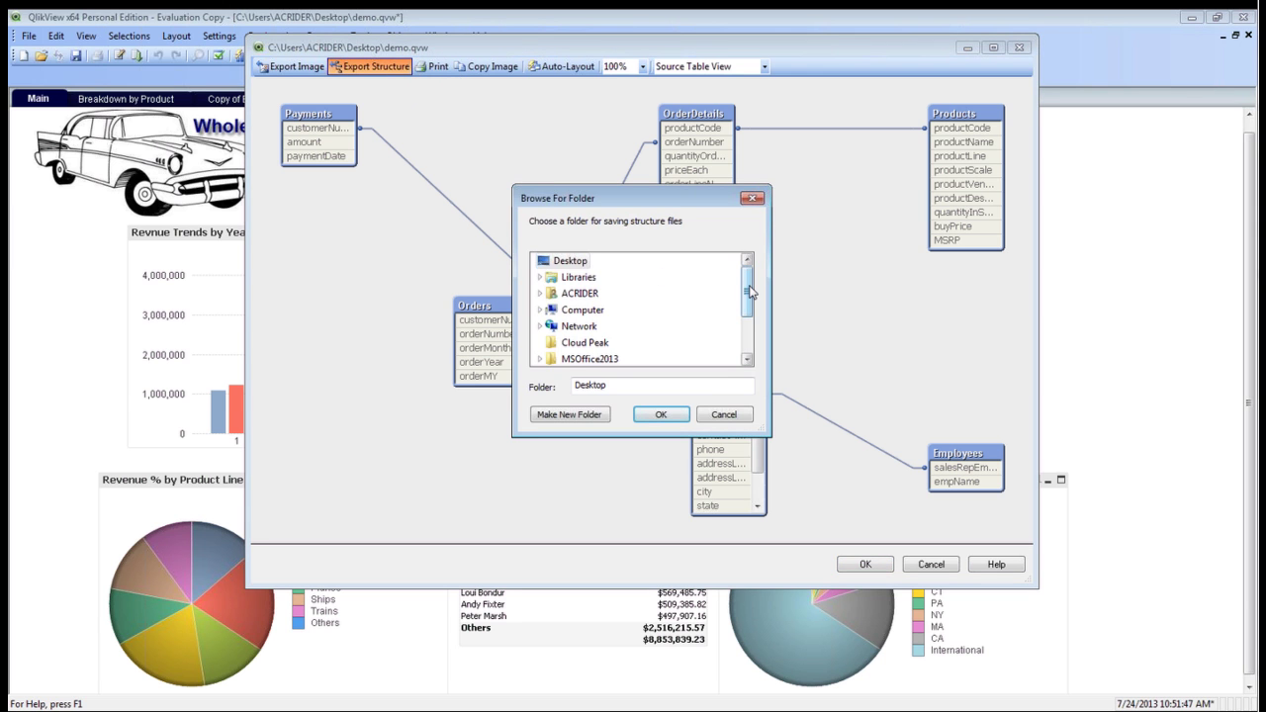
mouse_move(749, 288)
left_mouse_down()
mouse_move(748, 317)
mouse_move(748, 285)
left_mouse_up()
left_click(725, 418)
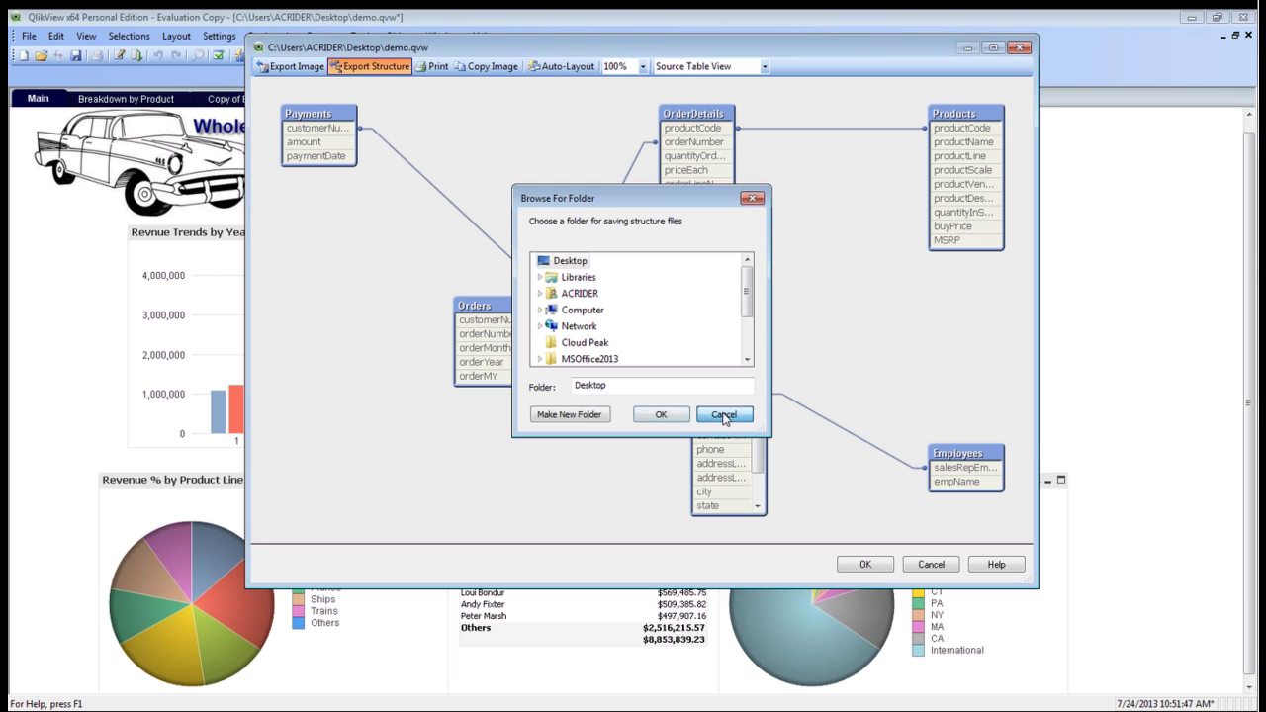
left_click(297, 67)
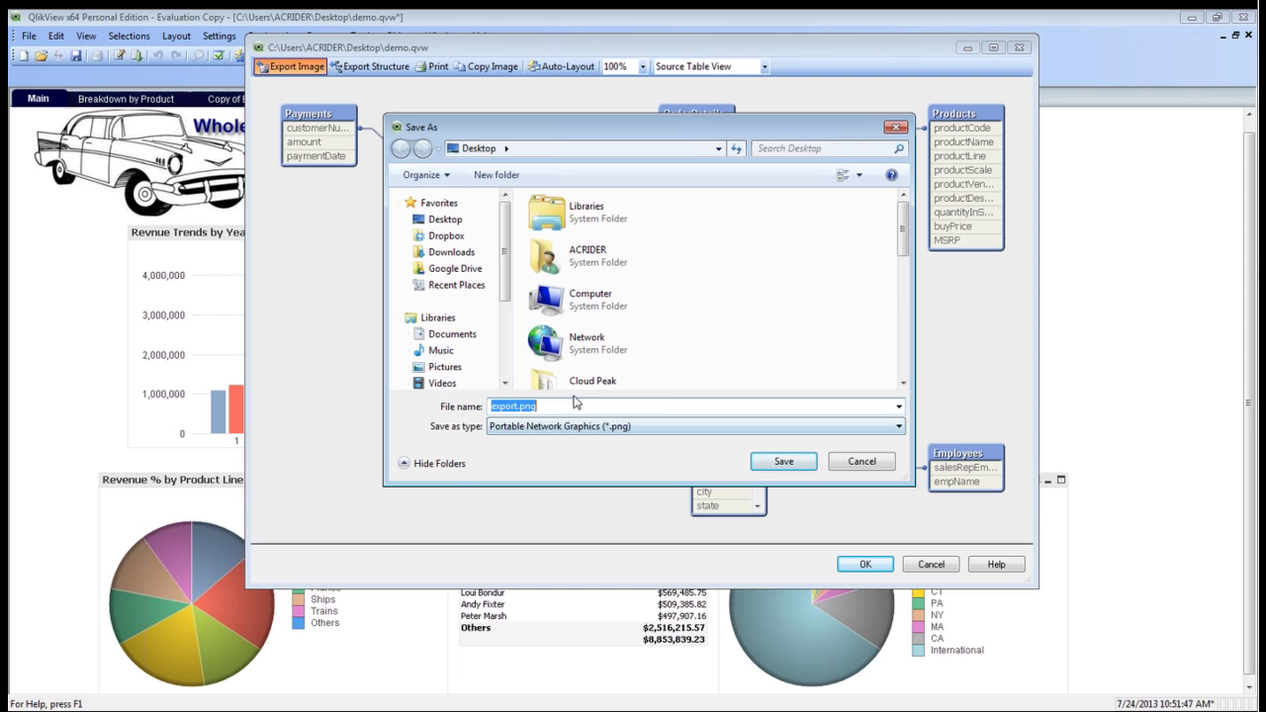
left_click(855, 469)
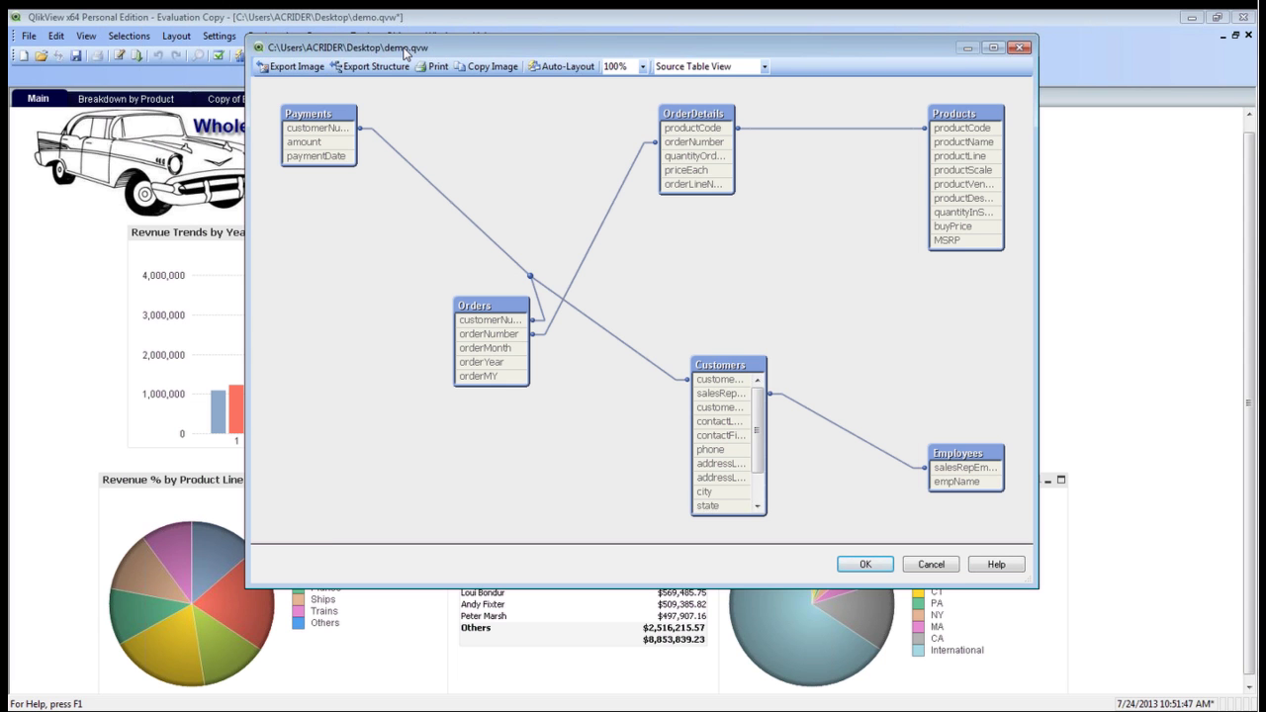
- Highlight the productCode link between OrderDetails and Products, then close Table Viewer and open the File menu
left_click(692, 130)
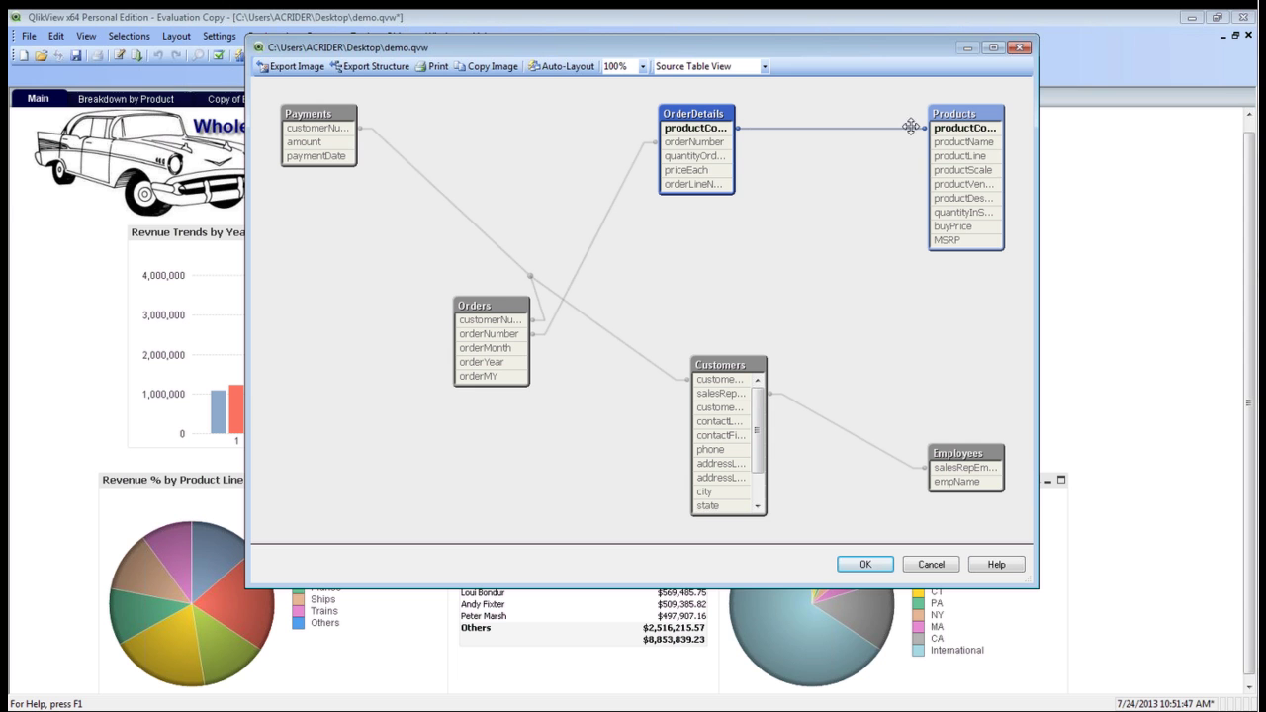
left_click(927, 564)
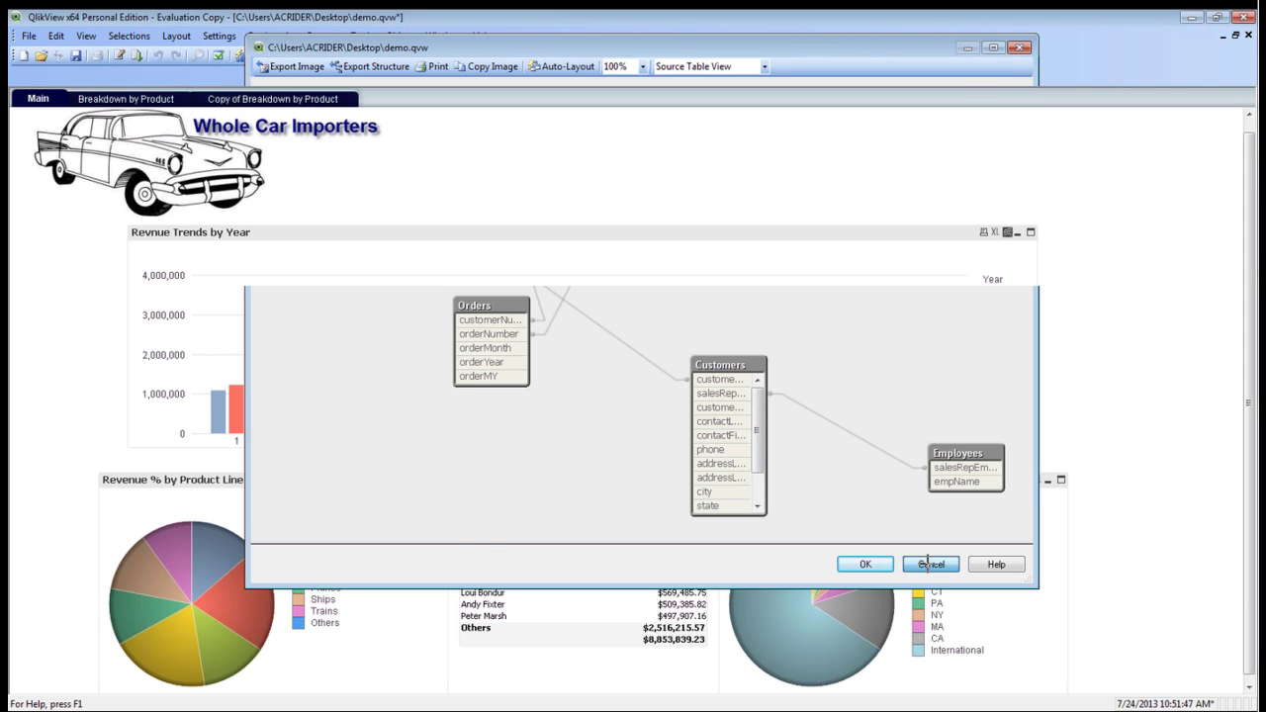
left_click(32, 38)
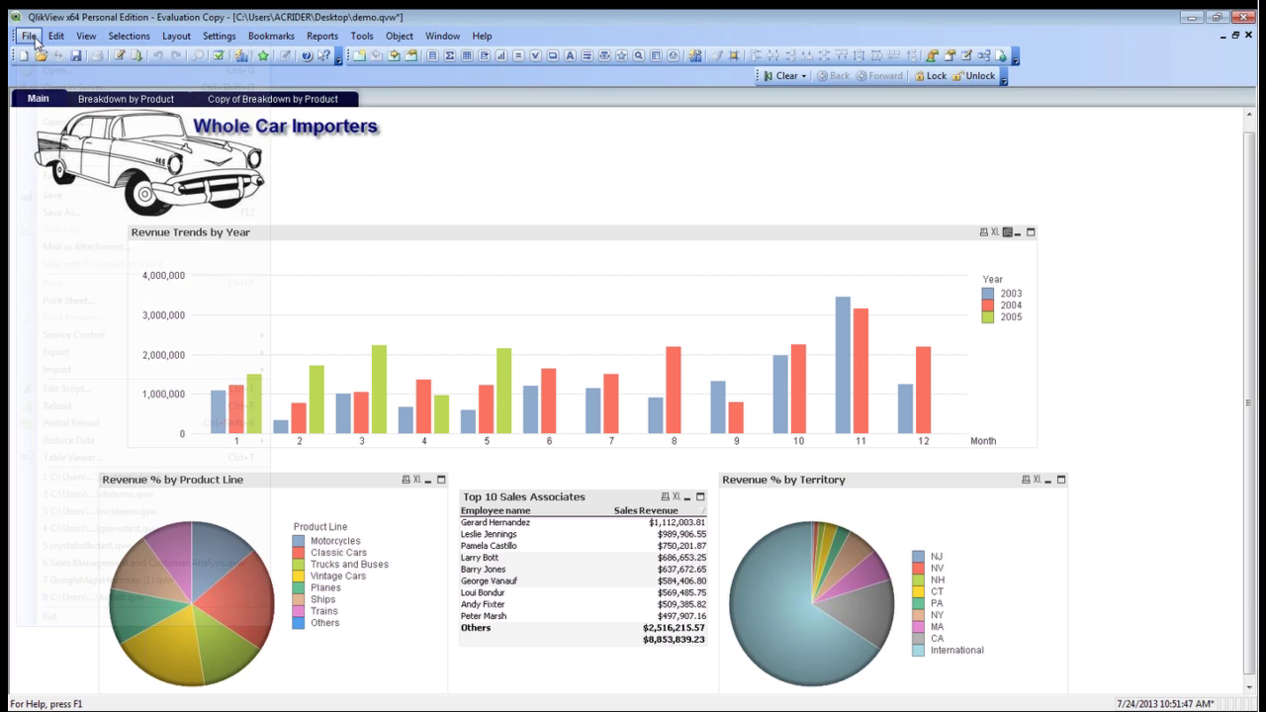
- In the reopened load script, add 'Join' on a new line above the Employees SELECT
left_click(79, 392)
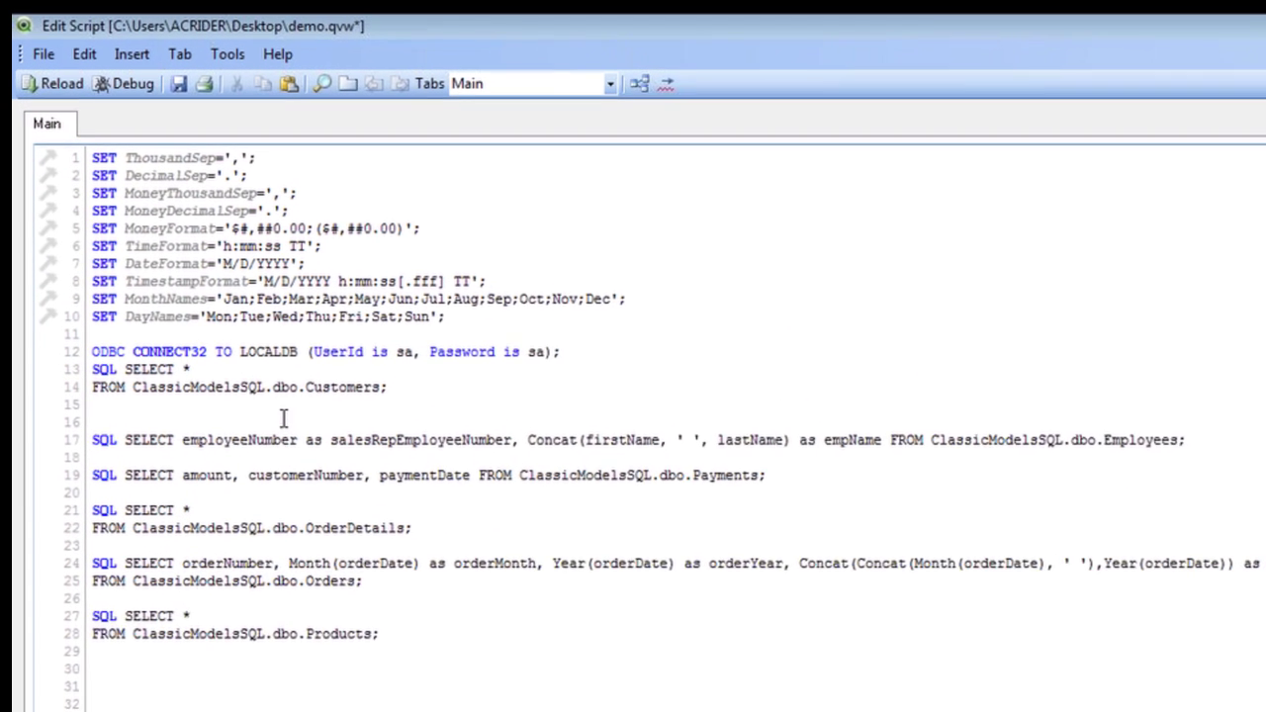
key("Return")
key("Return")
type("Join")
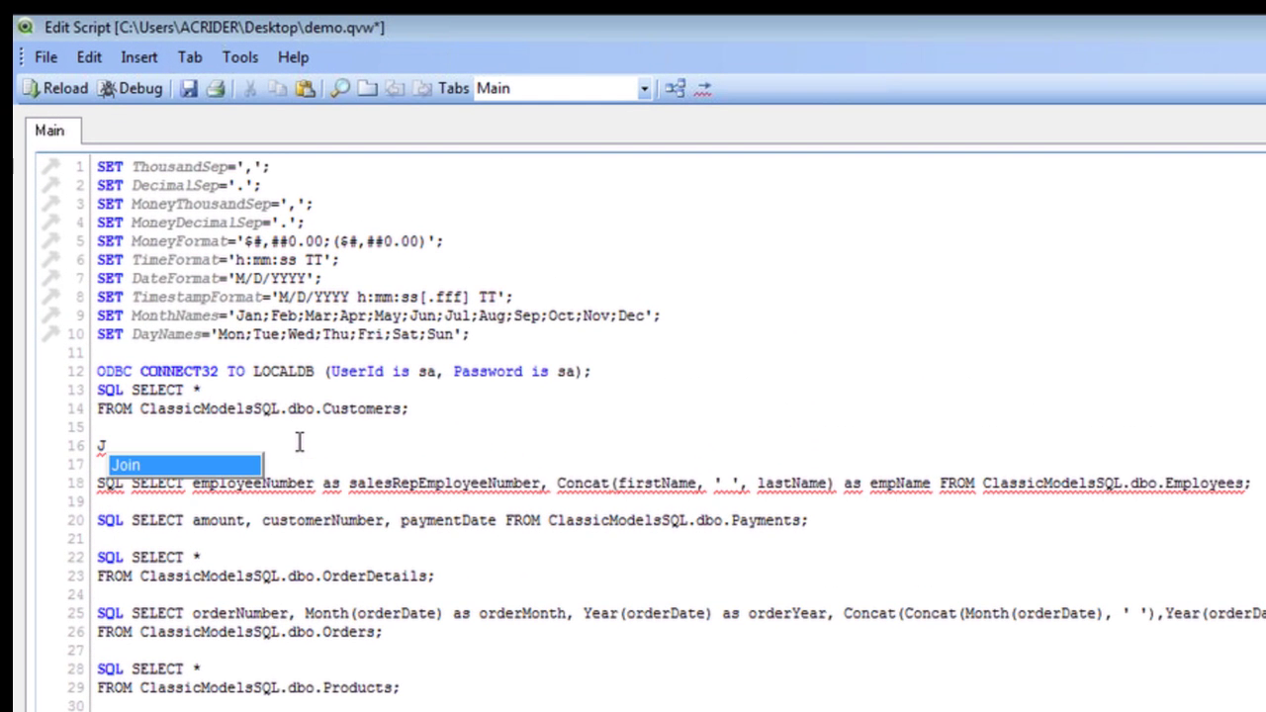